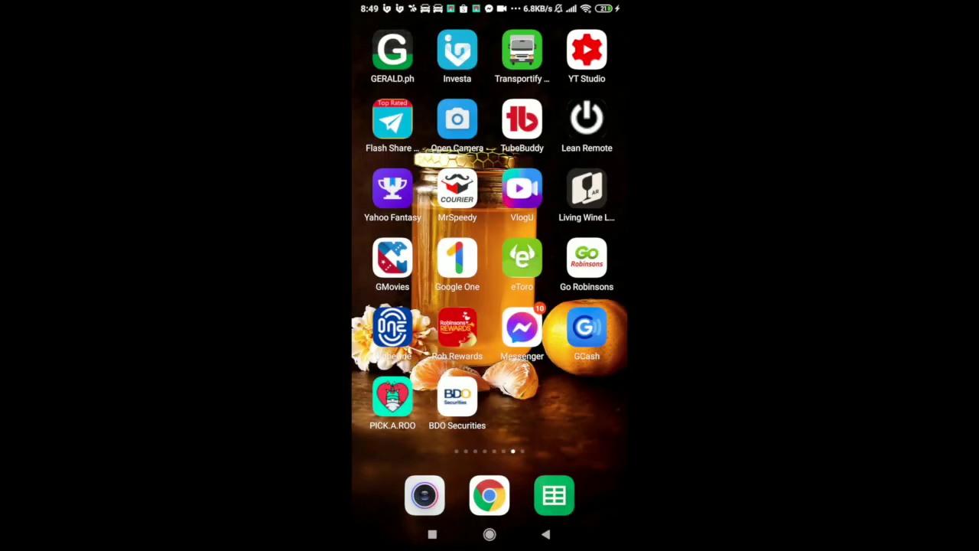
- Open GCash and go to GInvest in Financial Services to list the ATRAM funds
{"action": "left_click", "coordinate": [587, 327]}
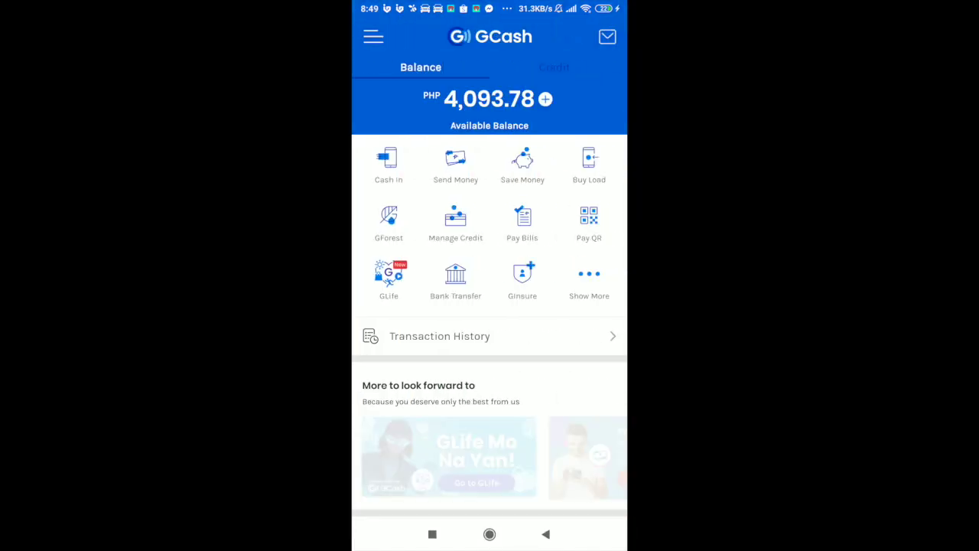
{"action": "scroll", "coordinate": [490, 326], "scroll_direction": "down", "scroll_amount": 2}
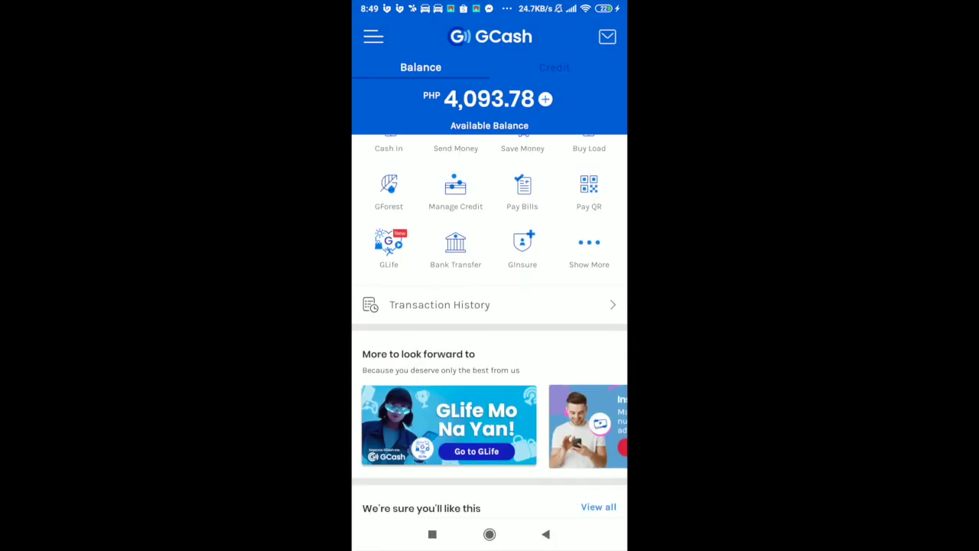
{"action": "scroll", "coordinate": [490, 326], "scroll_direction": "up", "scroll_amount": 2}
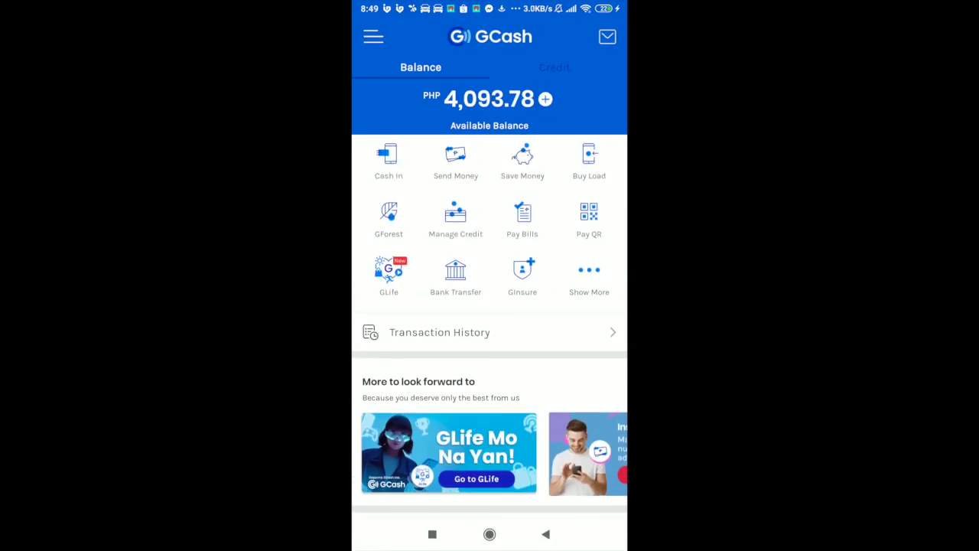
{"action": "left_click", "coordinate": [590, 280]}
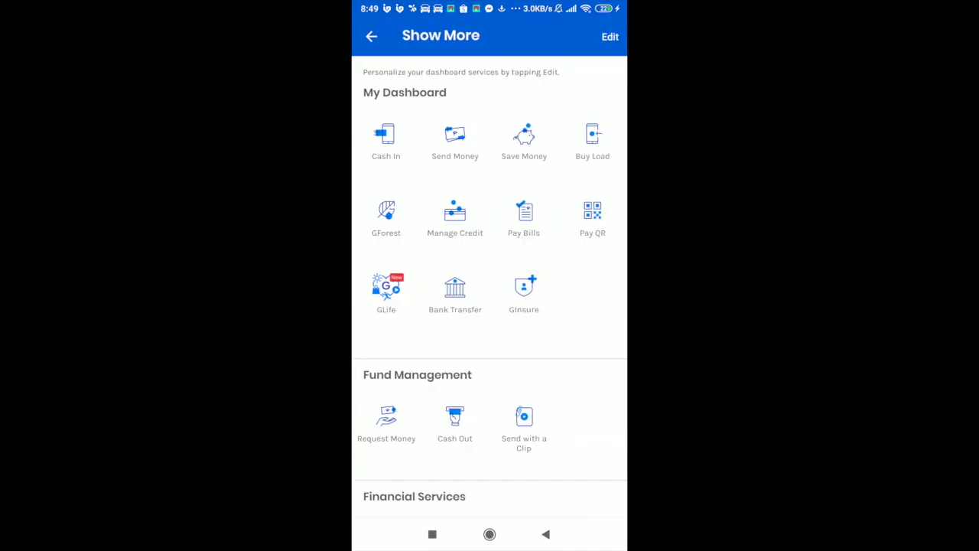
{"action": "scroll", "coordinate": [490, 284], "scroll_direction": "down", "scroll_amount": 5}
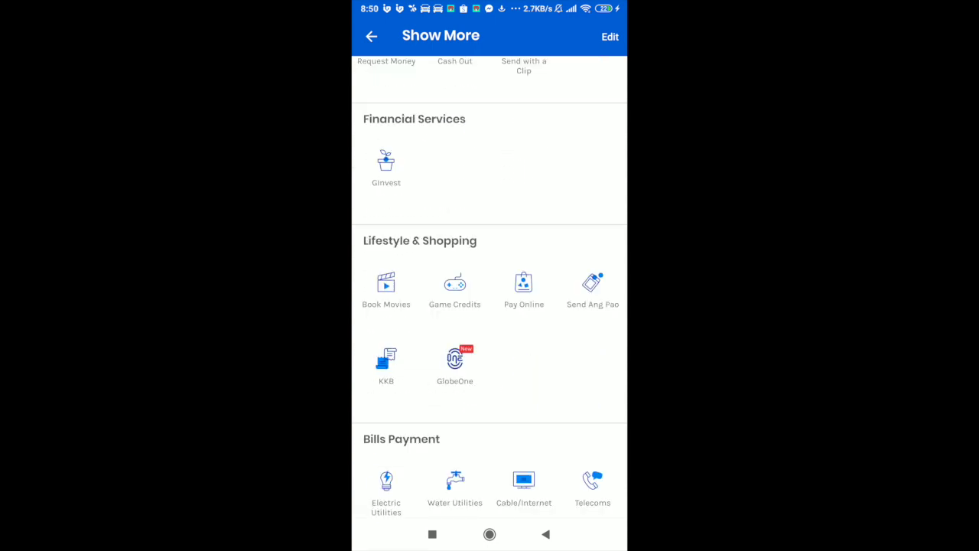
{"action": "scroll", "coordinate": [489, 287], "scroll_direction": "down", "scroll_amount": 4}
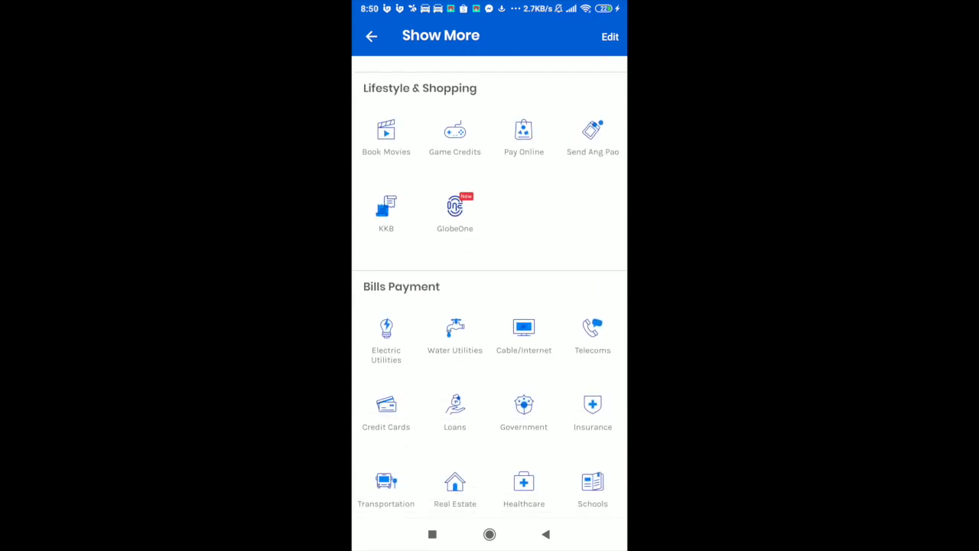
{"action": "scroll", "coordinate": [490, 288], "scroll_direction": "up", "scroll_amount": 4}
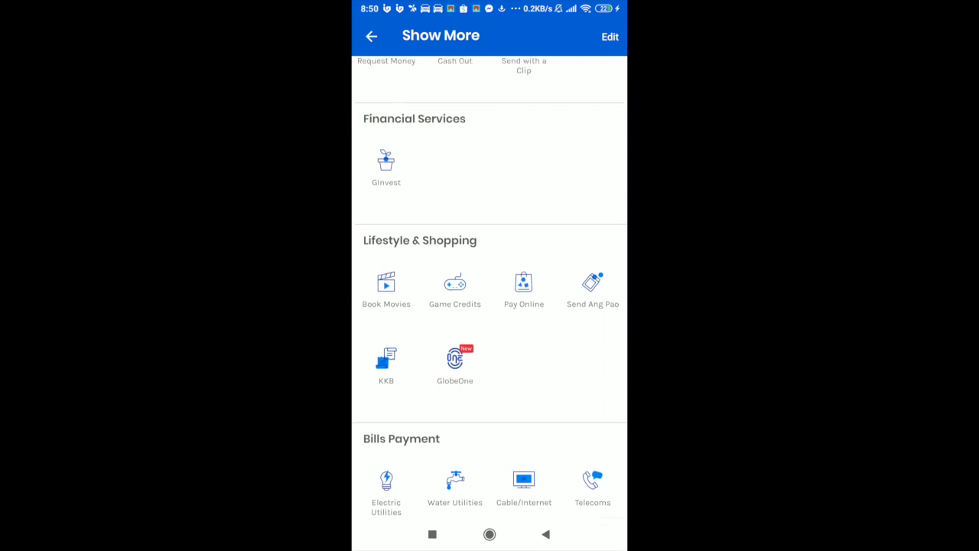
{"action": "left_click", "coordinate": [385, 185]}
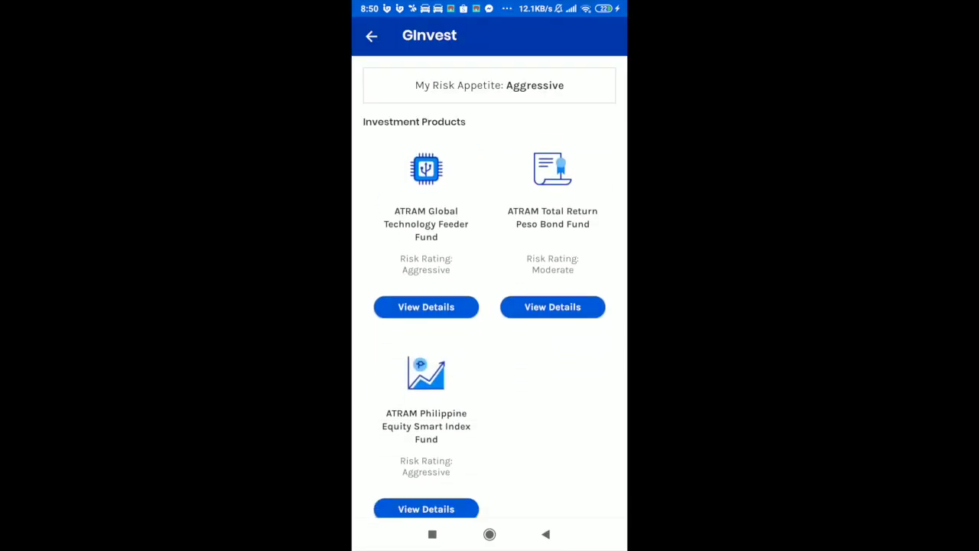
- Start buying ATRAM Global Technology Feeder Fund and accept its Participation Trust Agreement
{"action": "scroll", "coordinate": [490, 328], "scroll_direction": "up", "scroll_amount": 3}
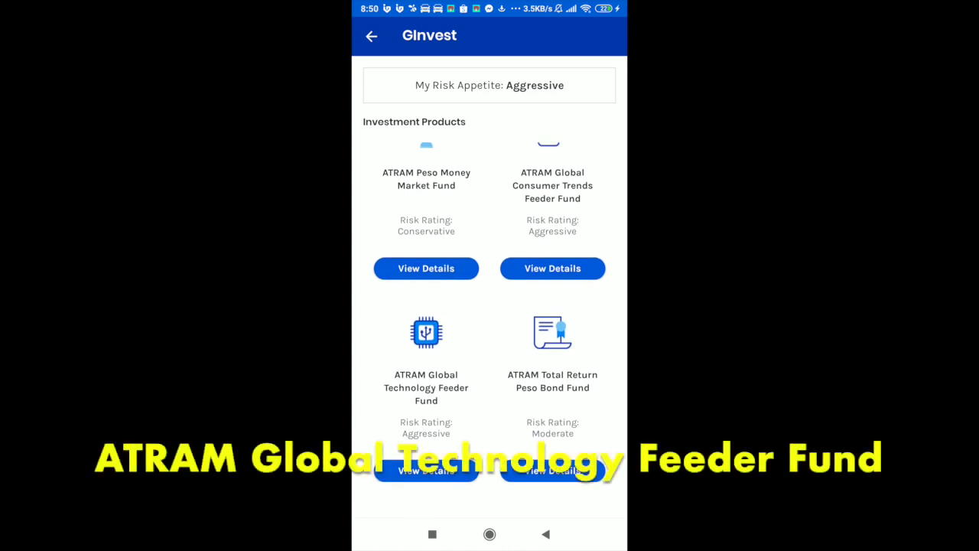
{"action": "left_click", "coordinate": [427, 471]}
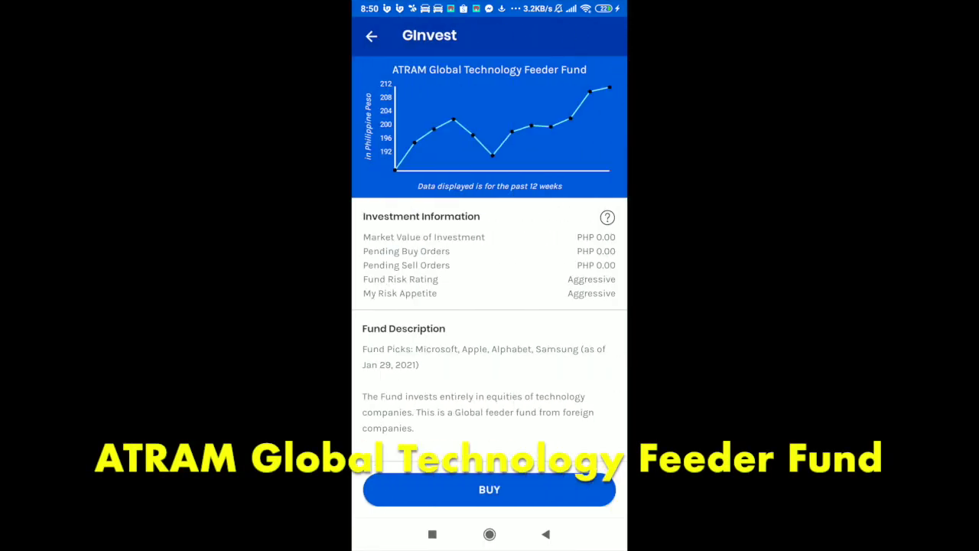
{"action": "scroll", "coordinate": [490, 321], "scroll_direction": "down", "scroll_amount": 3}
{"action": "scroll", "coordinate": [490, 321], "scroll_direction": "up", "scroll_amount": 3}
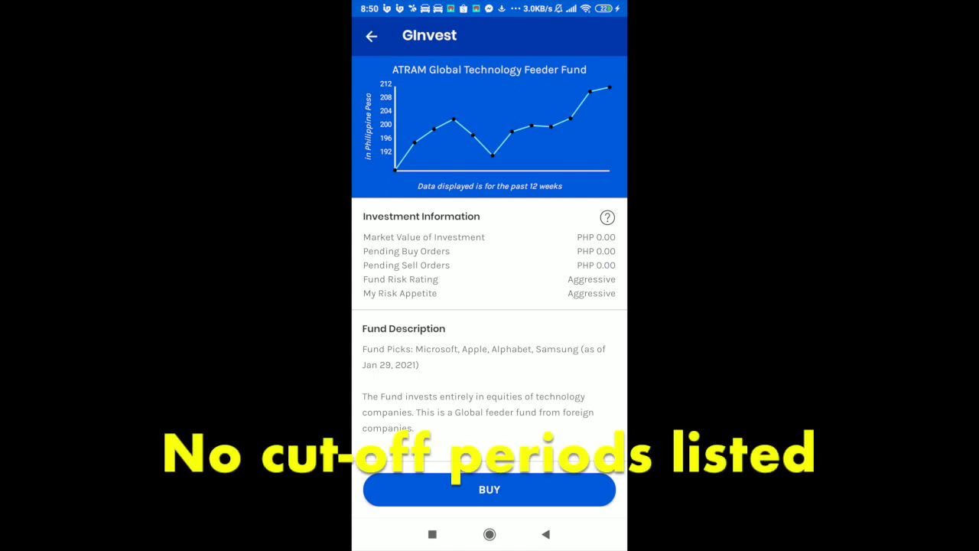
{"action": "scroll", "coordinate": [489, 322], "scroll_direction": "down", "scroll_amount": 5}
{"action": "left_click", "coordinate": [490, 488]}
{"action": "left_click", "coordinate": [374, 368]}
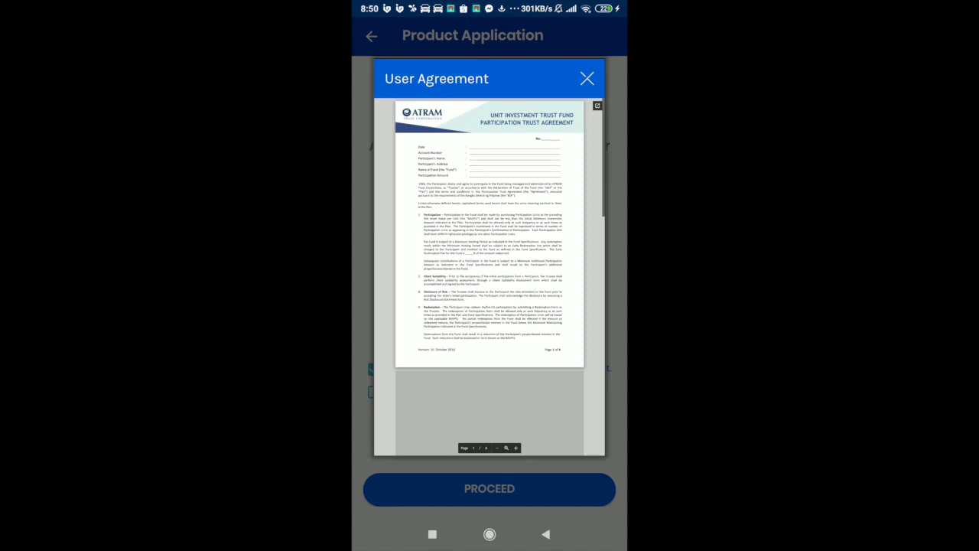
- Close the trust agreement and accept the key information and risk disclosures
{"action": "scroll", "coordinate": [490, 276], "scroll_direction": "down", "scroll_amount": 15}
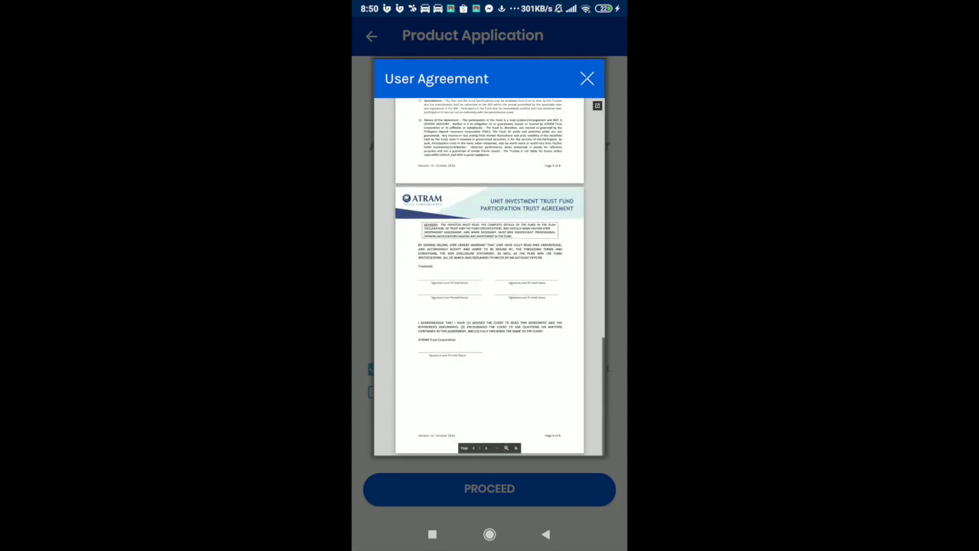
{"action": "left_click", "coordinate": [587, 79]}
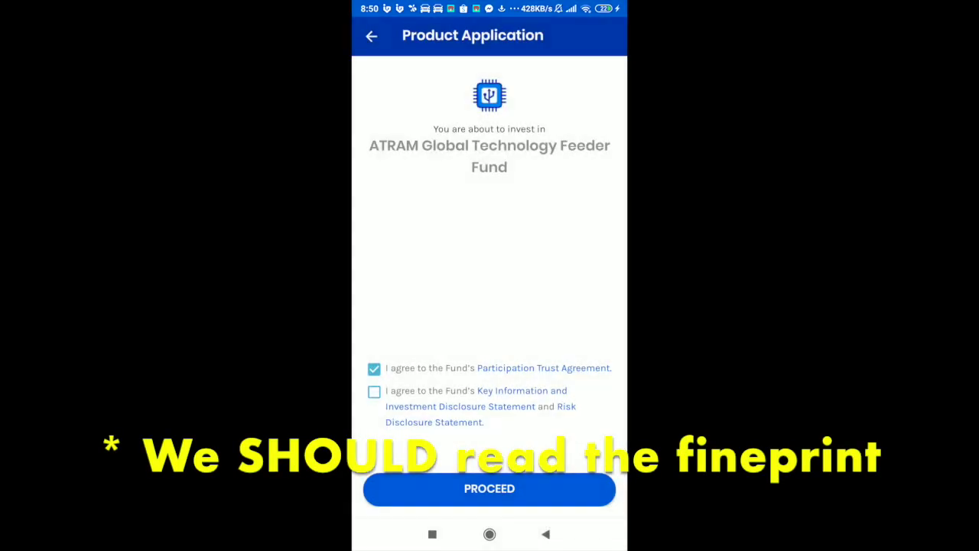
{"action": "left_click", "coordinate": [375, 392]}
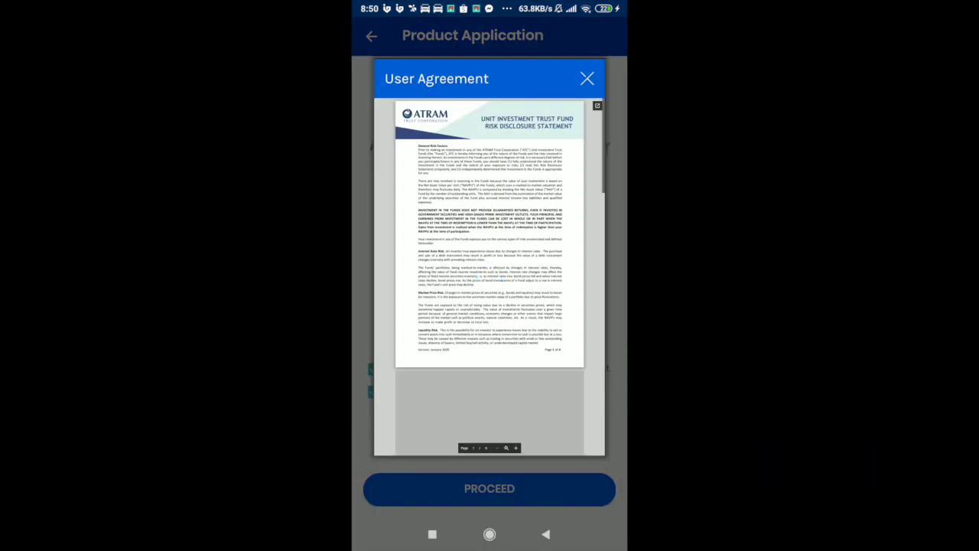
{"action": "scroll", "coordinate": [490, 253], "scroll_direction": "down", "scroll_amount": 10}
{"action": "left_click", "coordinate": [587, 79]}
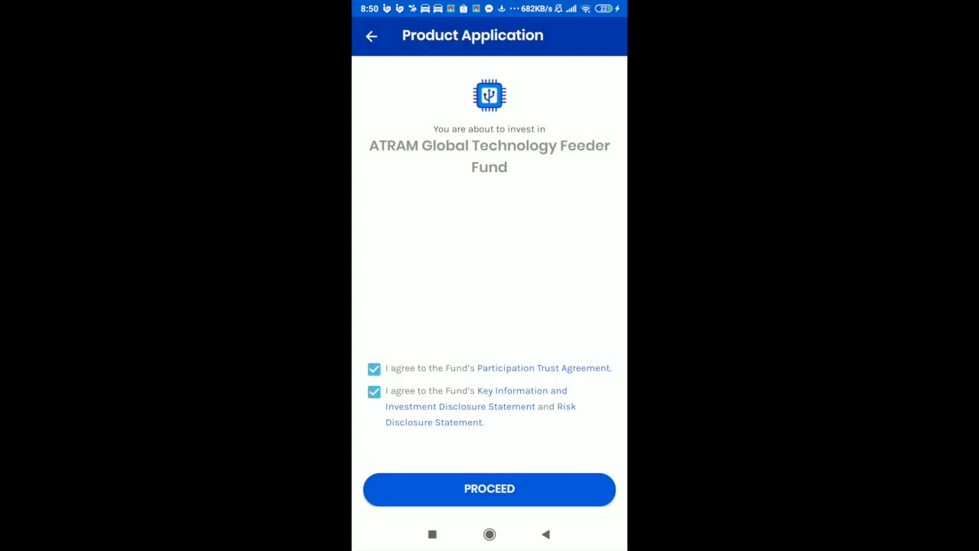
- Proceed with the fund application and submit the SMS authentication code
{"action": "left_click", "coordinate": [489, 489]}
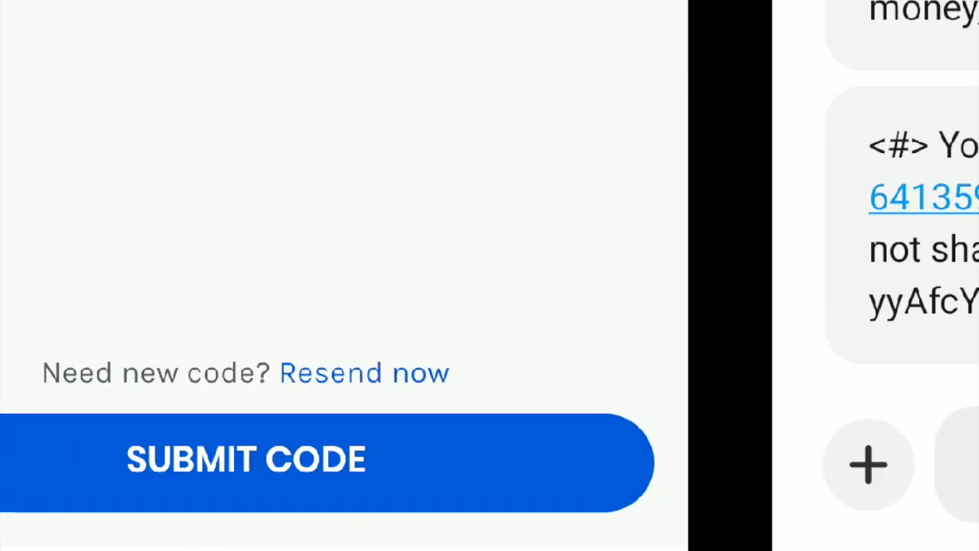
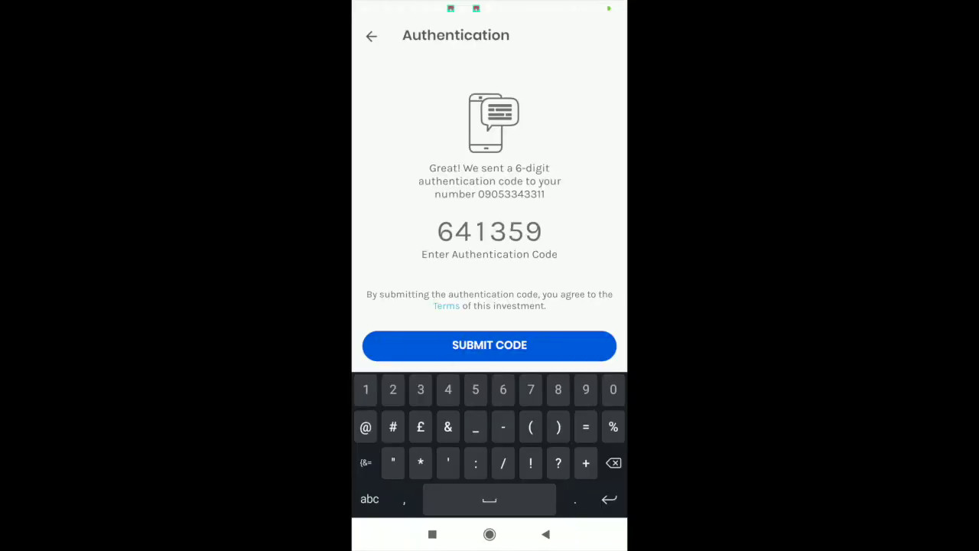
{"action": "left_click", "coordinate": [489, 345]}
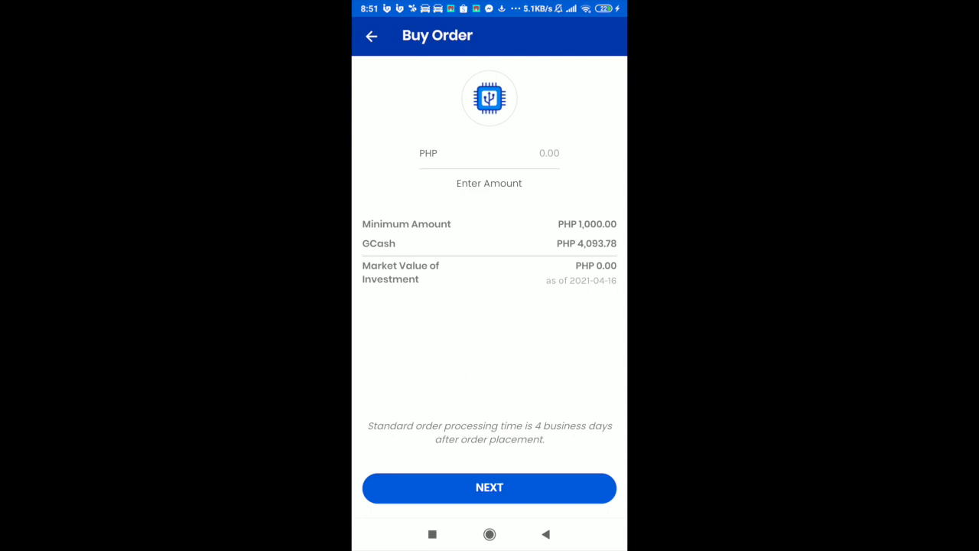
- Enter a PHP 2,000 buy amount, agree to the Buy Order Terms, then return to amount entry
{"action": "type", "text": "2000"}
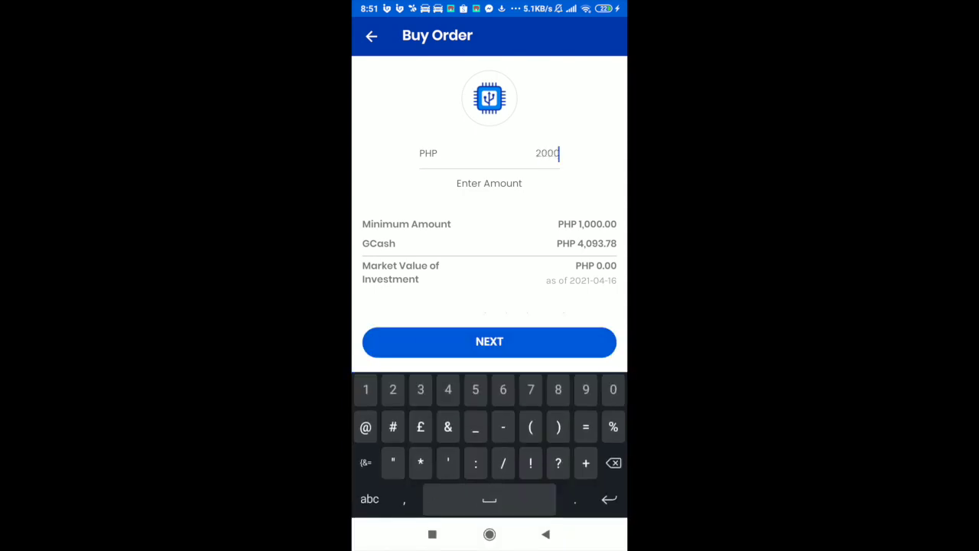
{"action": "left_click", "coordinate": [490, 341]}
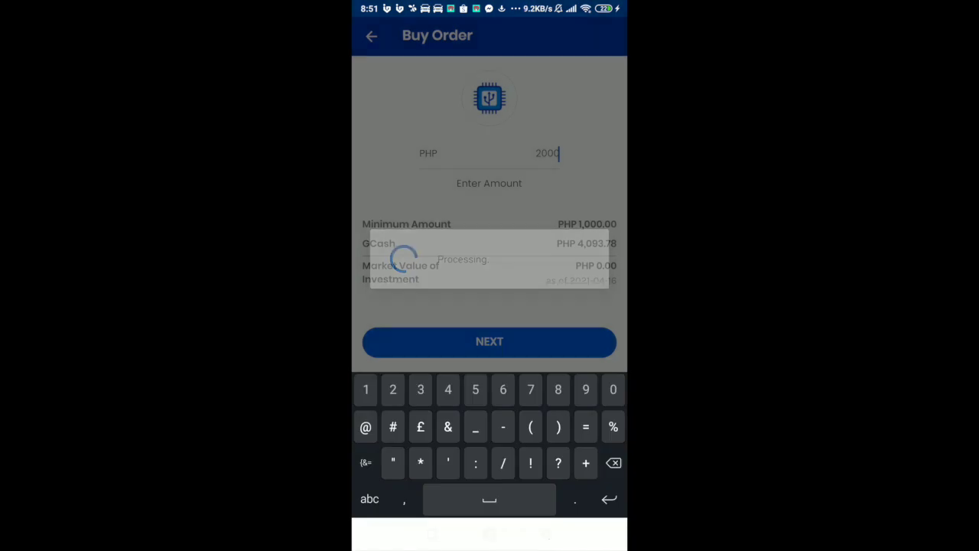
{"action": "left_click", "coordinate": [422, 401]}
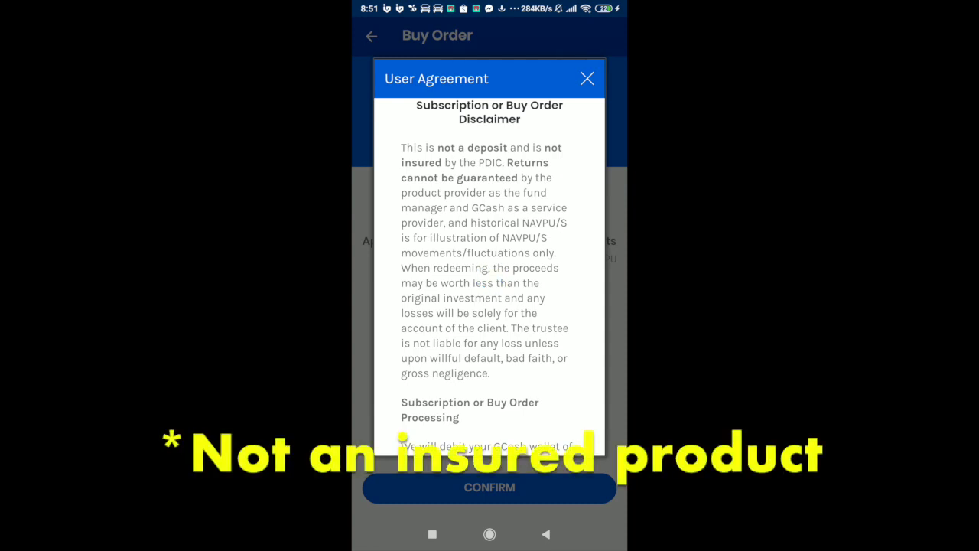
{"action": "scroll", "coordinate": [489, 275], "scroll_direction": "down", "scroll_amount": 5}
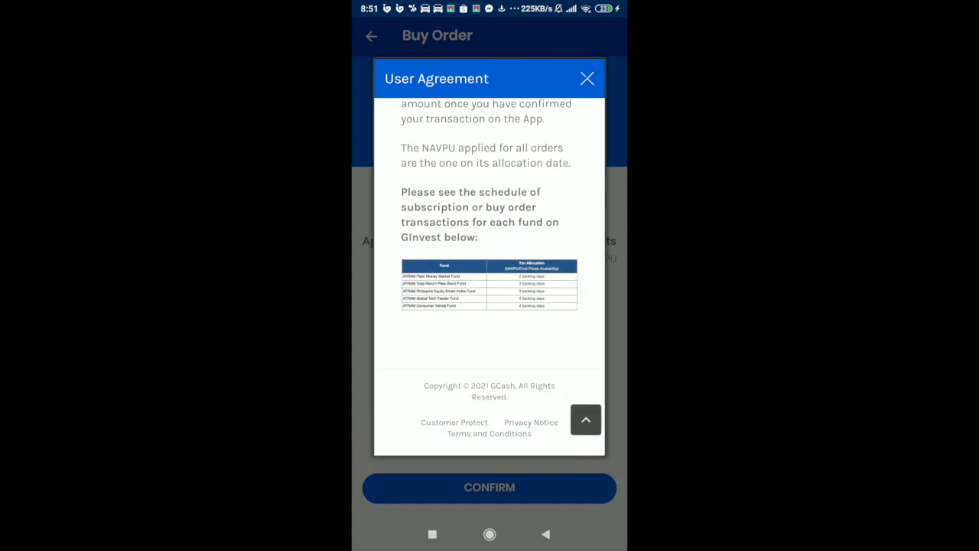
{"action": "scroll", "coordinate": [489, 272], "scroll_direction": "up", "scroll_amount": 1}
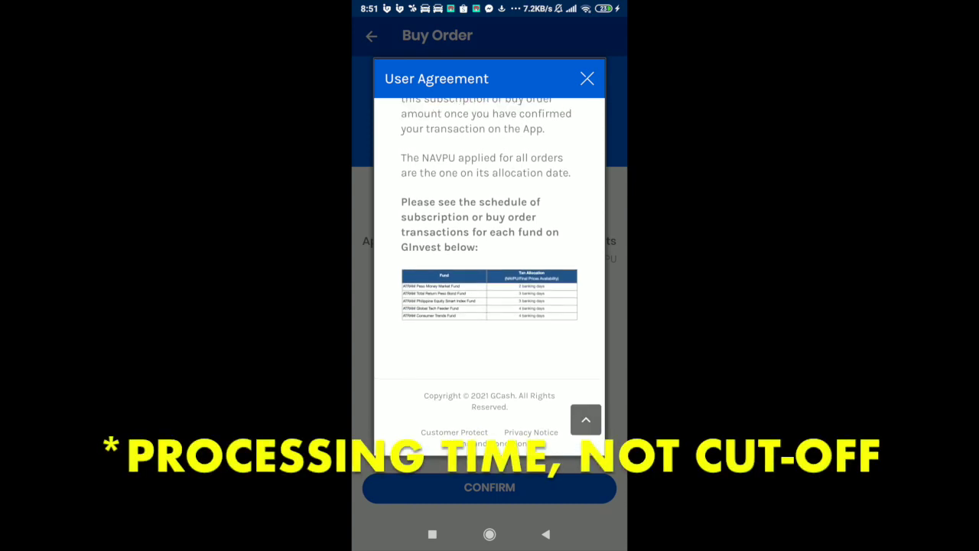
{"action": "scroll", "coordinate": [490, 275], "scroll_direction": "up", "scroll_amount": 1}
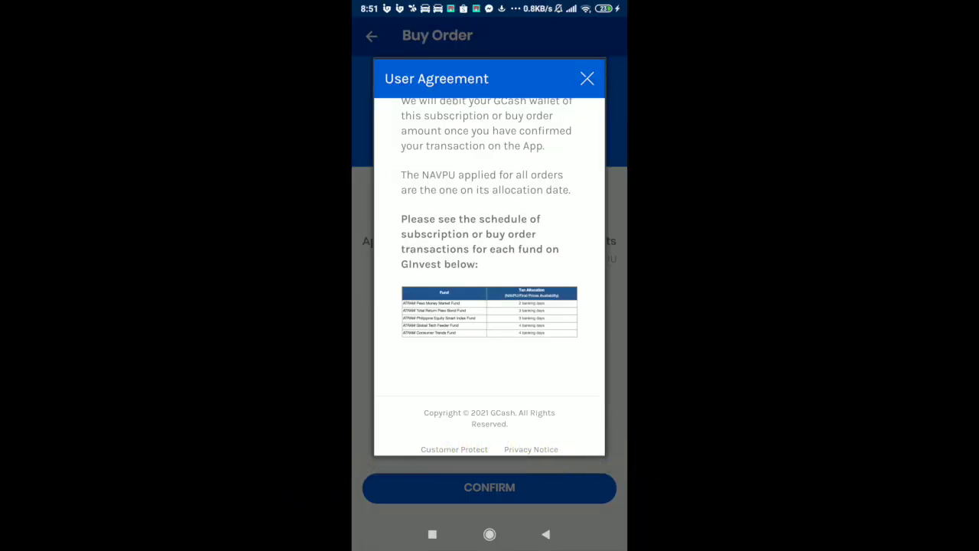
{"action": "scroll", "coordinate": [489, 275], "scroll_direction": "up", "scroll_amount": 10}
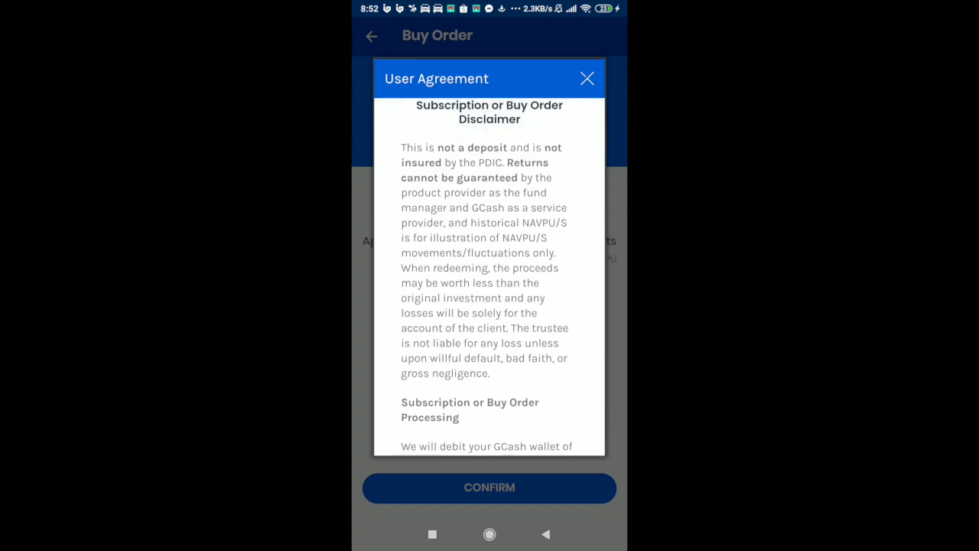
{"action": "key", "text": "Escape"}
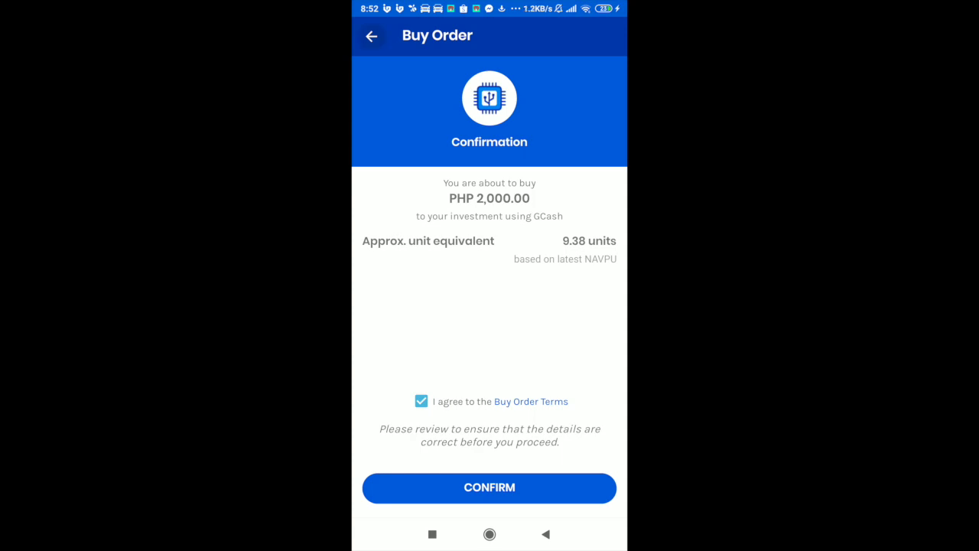
{"action": "key", "text": "Escape"}
- Change the buy amount to PHP 1,000, agree to the terms and place the order
{"action": "left_click", "coordinate": [548, 153]}
{"action": "key", "text": "BackSpace"}
{"action": "key", "text": "BackSpace"}
{"action": "type", "text": "1000"}
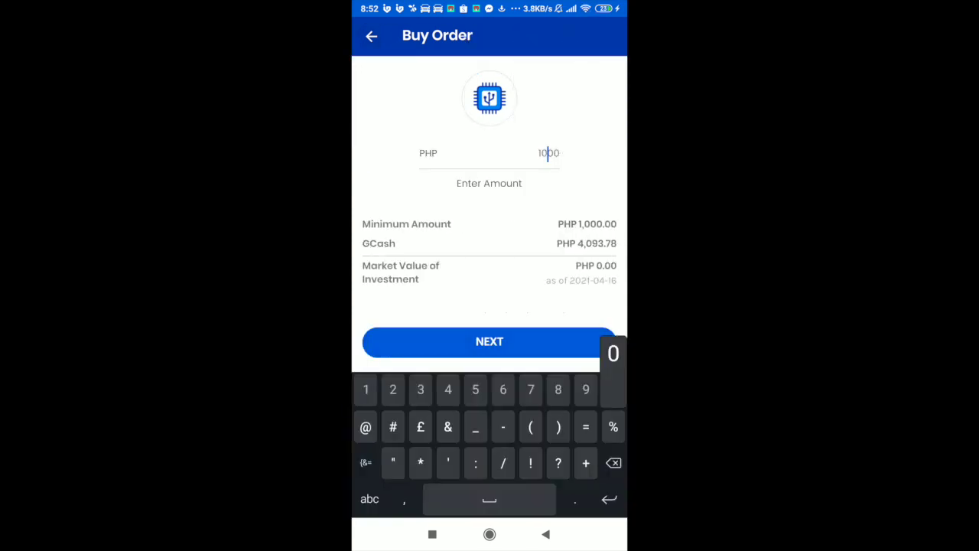
{"action": "left_click", "coordinate": [490, 341]}
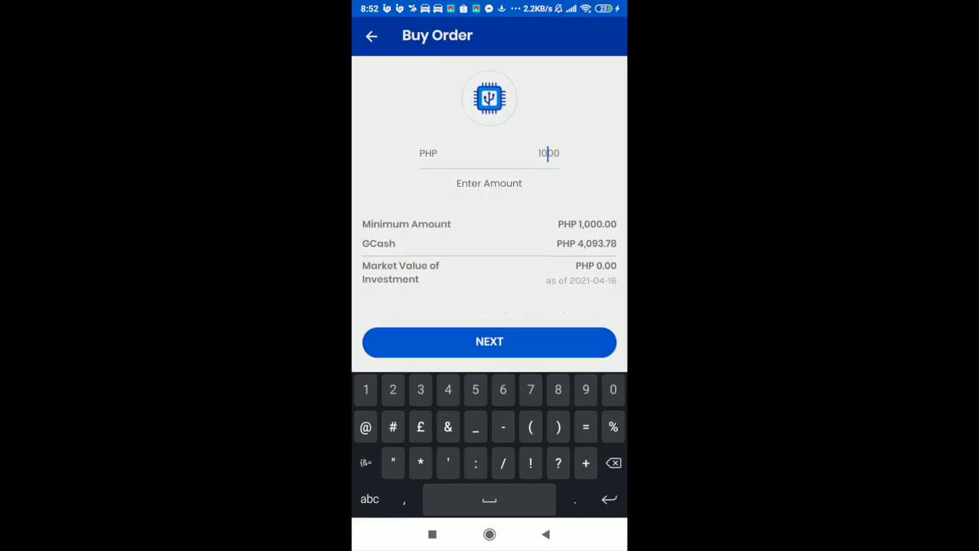
{"action": "left_click", "coordinate": [421, 401]}
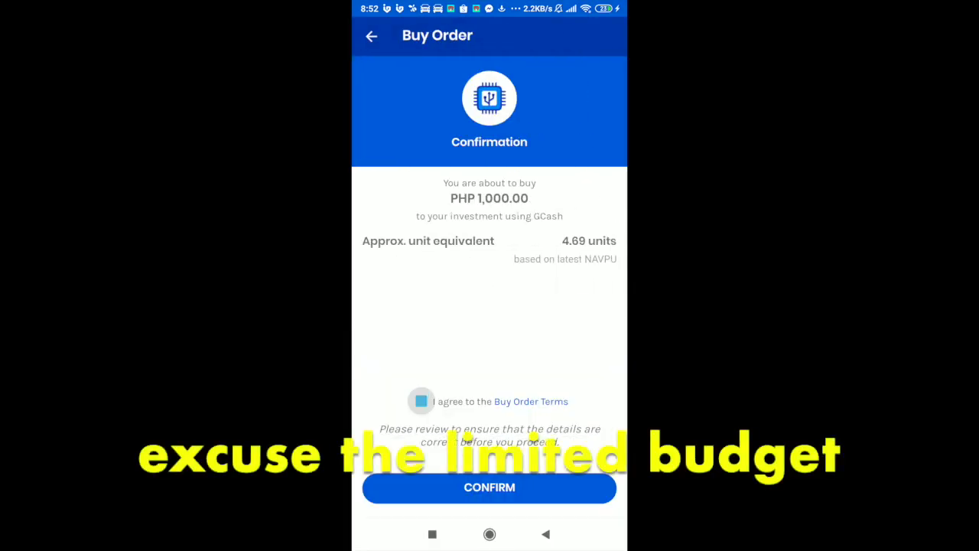
{"action": "left_click", "coordinate": [490, 487]}
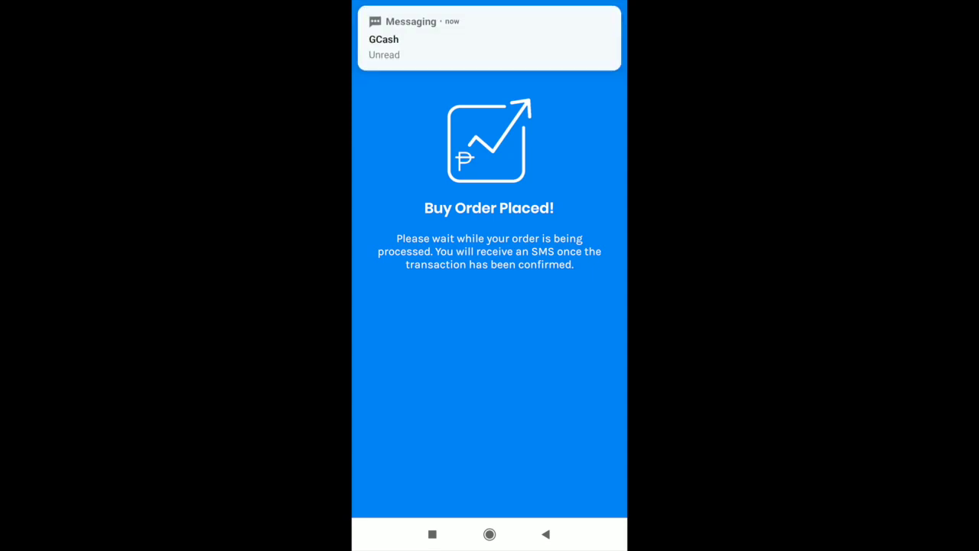
- Check the GCash confirmation text message and return to the GCash home screen
{"action": "left_click", "coordinate": [490, 38]}
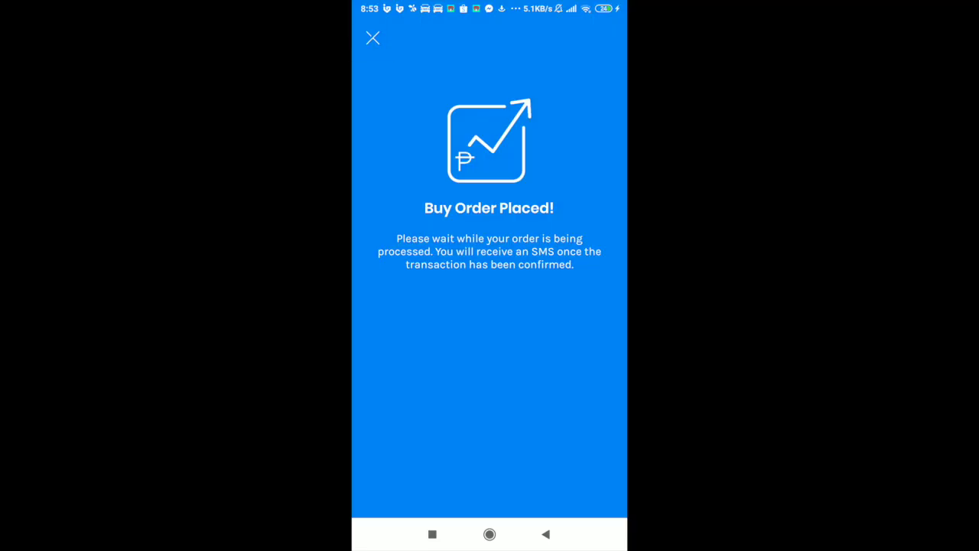
{"action": "left_click", "coordinate": [373, 38]}
{"action": "left_click", "coordinate": [370, 35]}
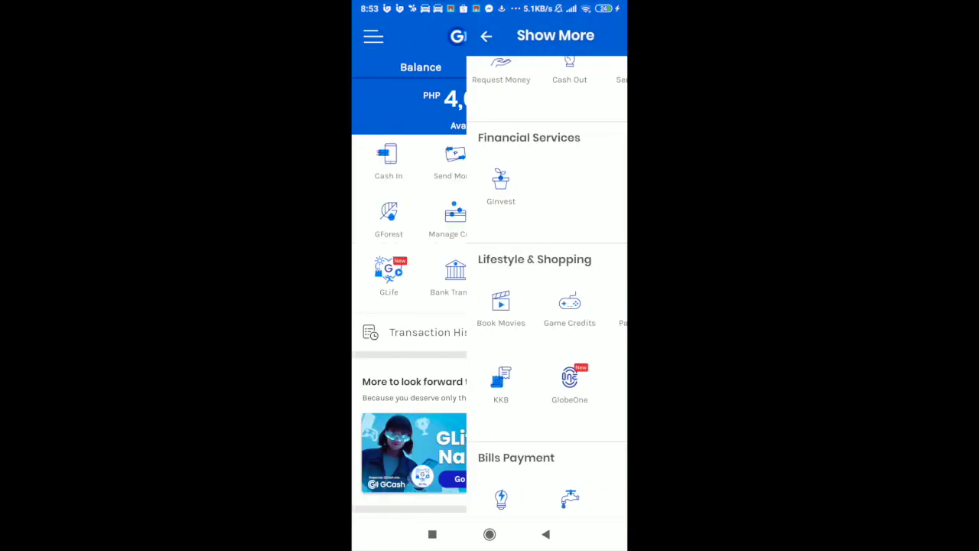
- Start an ATRAM Global Consumer Trends Feeder Fund buy, accept the agreements and enter the authentication code
{"action": "left_click", "coordinate": [589, 277]}
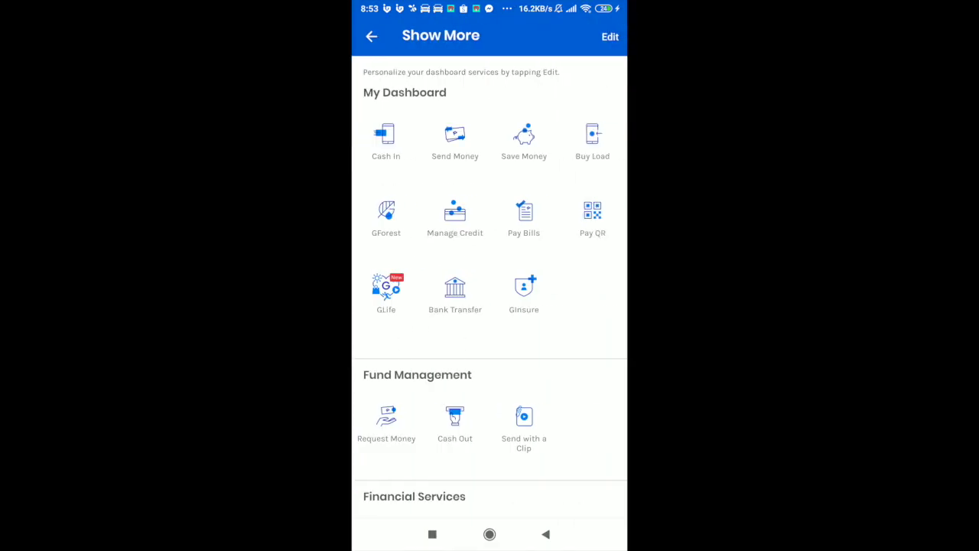
{"action": "scroll", "coordinate": [490, 287], "scroll_direction": "down", "scroll_amount": 3}
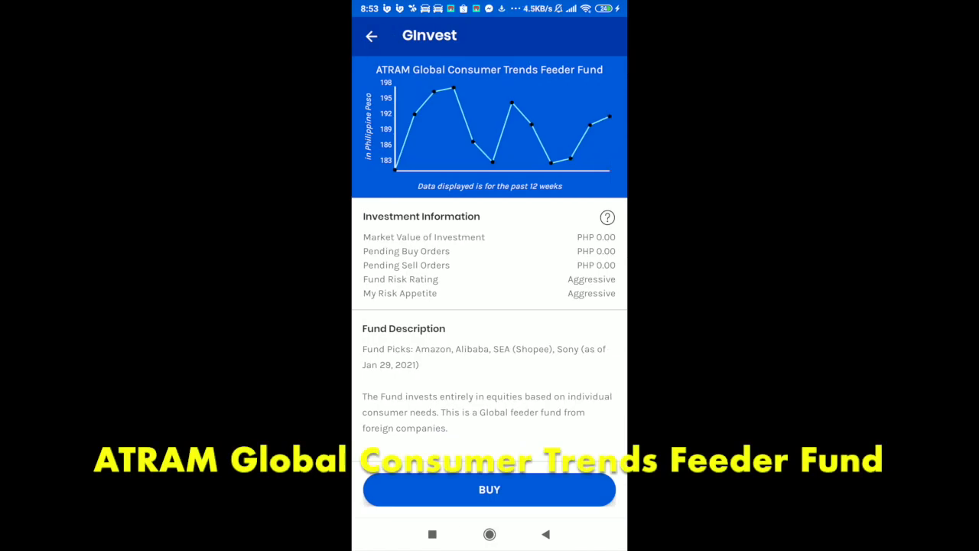
{"action": "left_click", "coordinate": [374, 368]}
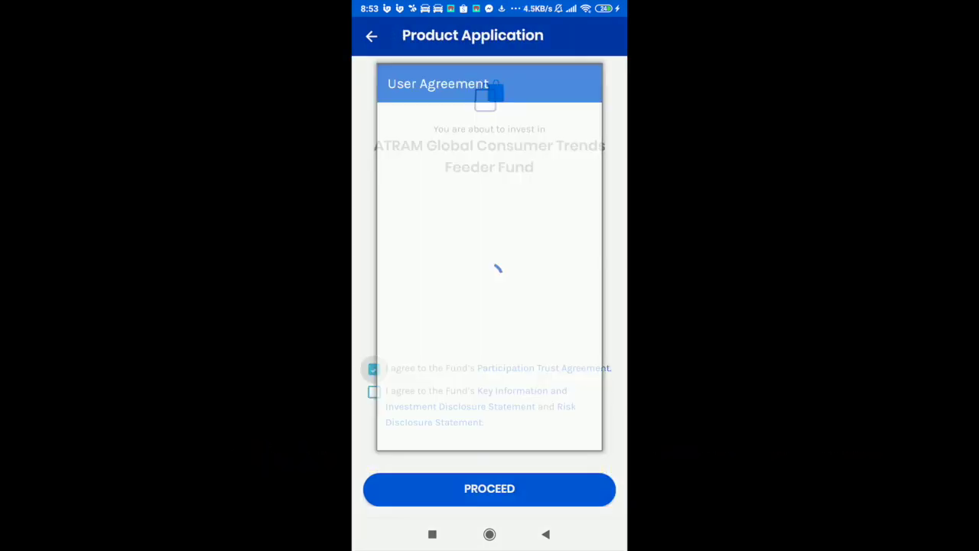
{"action": "left_click", "coordinate": [490, 489]}
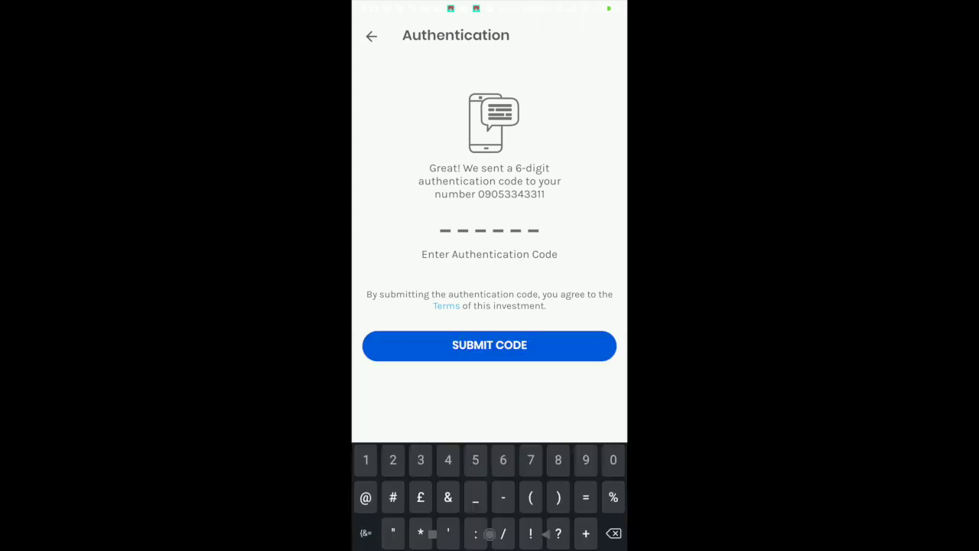
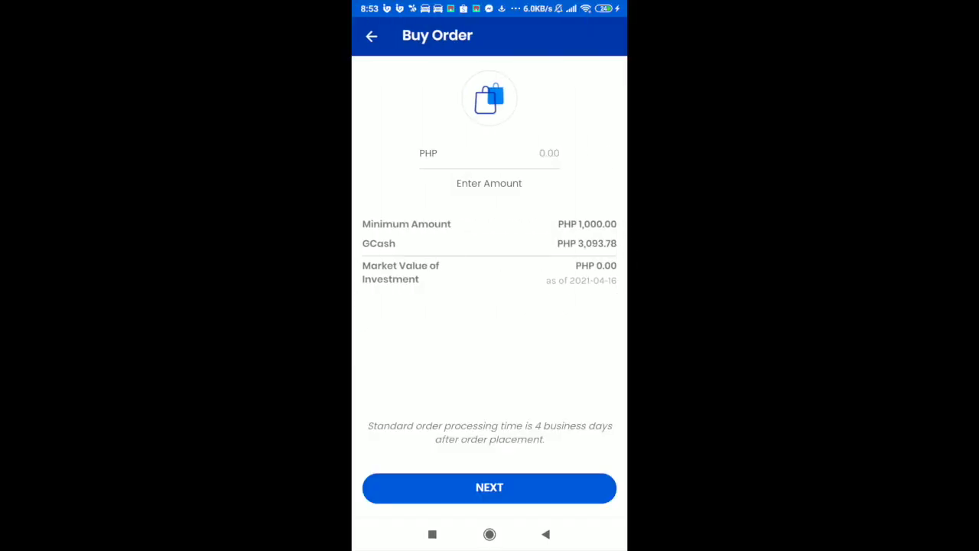
- Buy PHP 1,000.00 of the Consumer Trends fund, accepting the subscription disclaimer and submitting
{"action": "left_click", "coordinate": [528, 153]}
{"action": "type", "text": "10"}
{"action": "type", "text": "00"}
{"action": "left_click", "coordinate": [490, 341]}
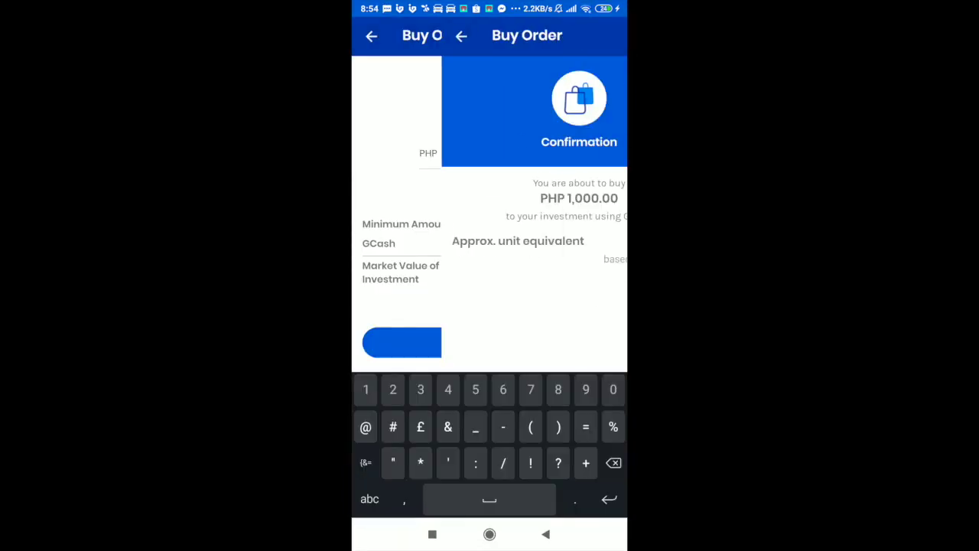
{"action": "left_click", "coordinate": [422, 401]}
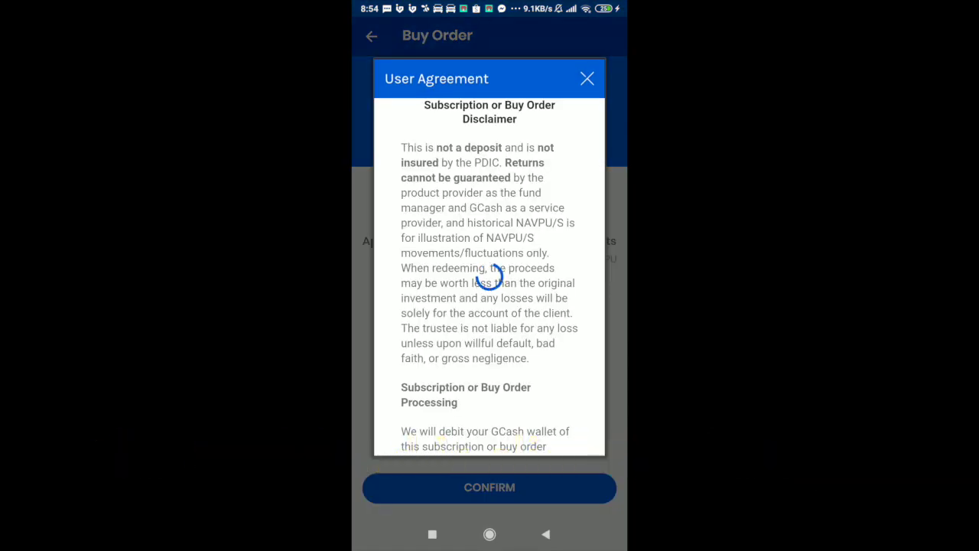
{"action": "left_click", "coordinate": [587, 79]}
{"action": "left_click", "coordinate": [490, 488]}
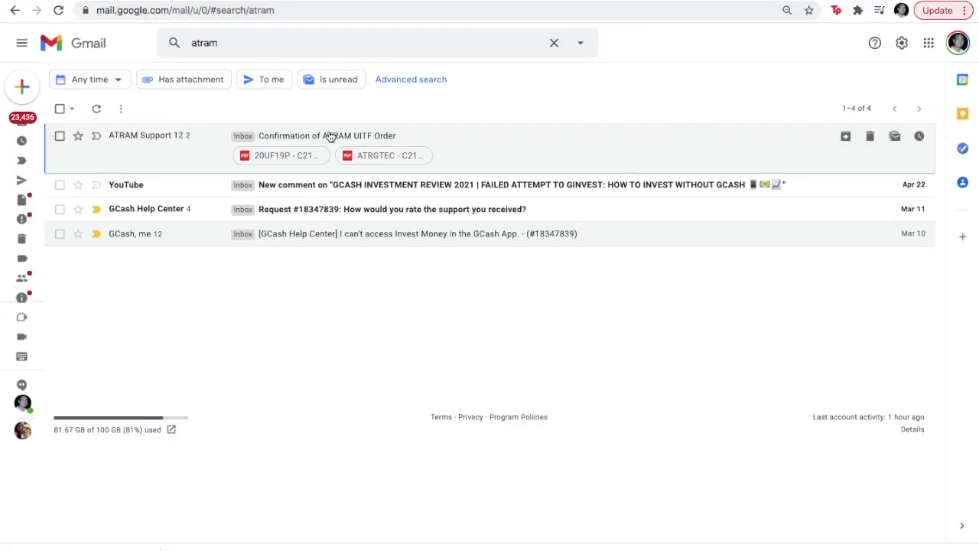
- Open the ATRAM UITF order confirmation email and unlock its first PDF attachment with the password
{"action": "left_click", "coordinate": [329, 136]}
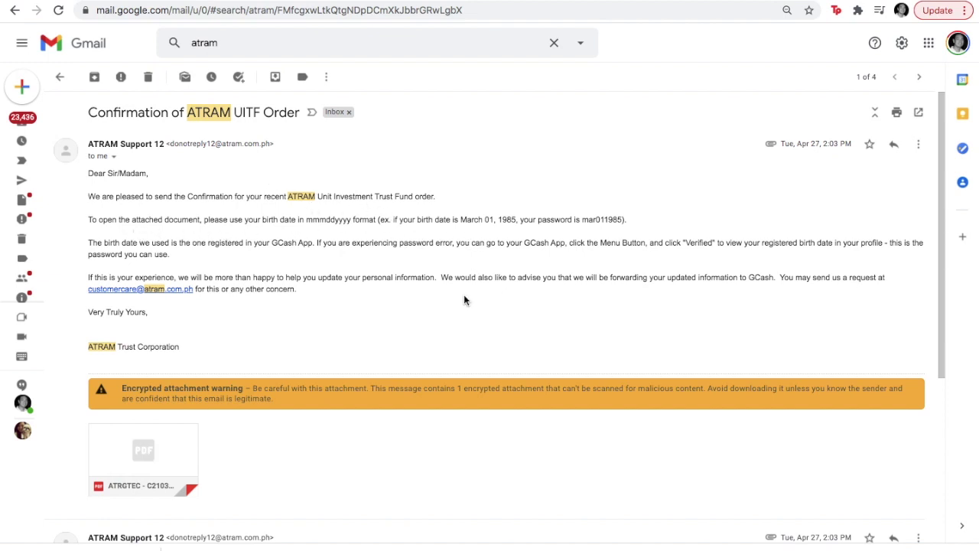
{"action": "scroll", "coordinate": [464, 295], "scroll_direction": "down", "scroll_amount": 5}
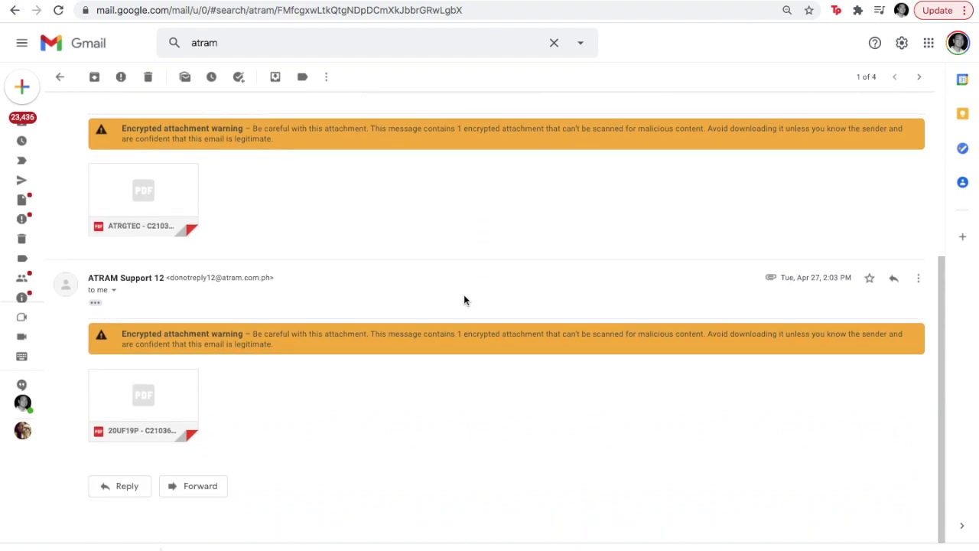
{"action": "left_click", "coordinate": [177, 184]}
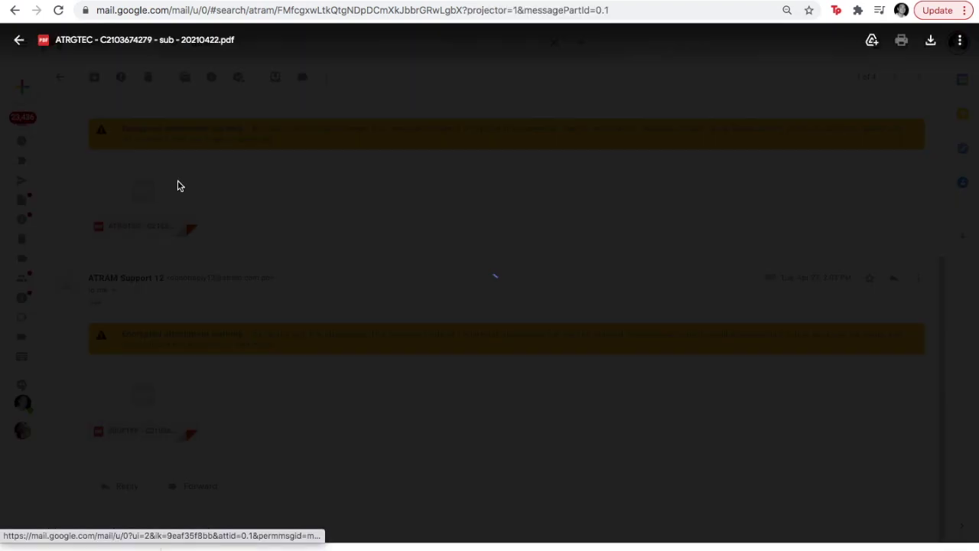
{"action": "type", "text": "••••"}
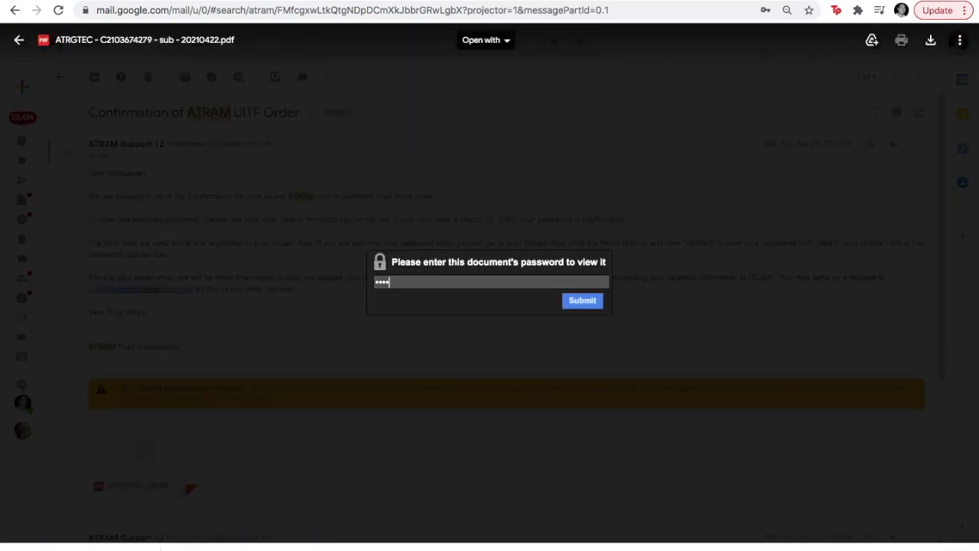
{"action": "type", "text": "•••••"}
{"action": "key", "text": "Return"}
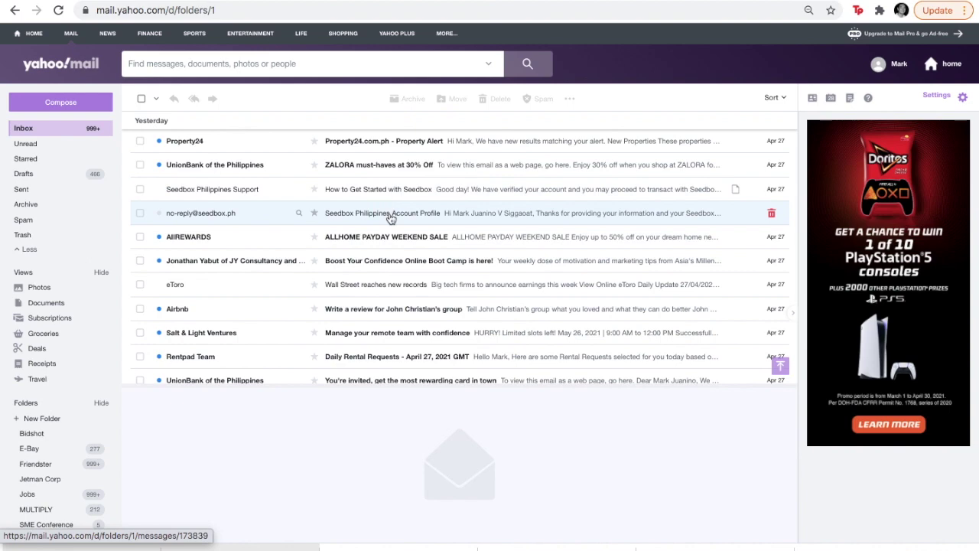
- Preview the Seedbox quick guide PDF from the How to Get Started email and scroll through it
{"action": "left_click", "coordinate": [395, 191]}
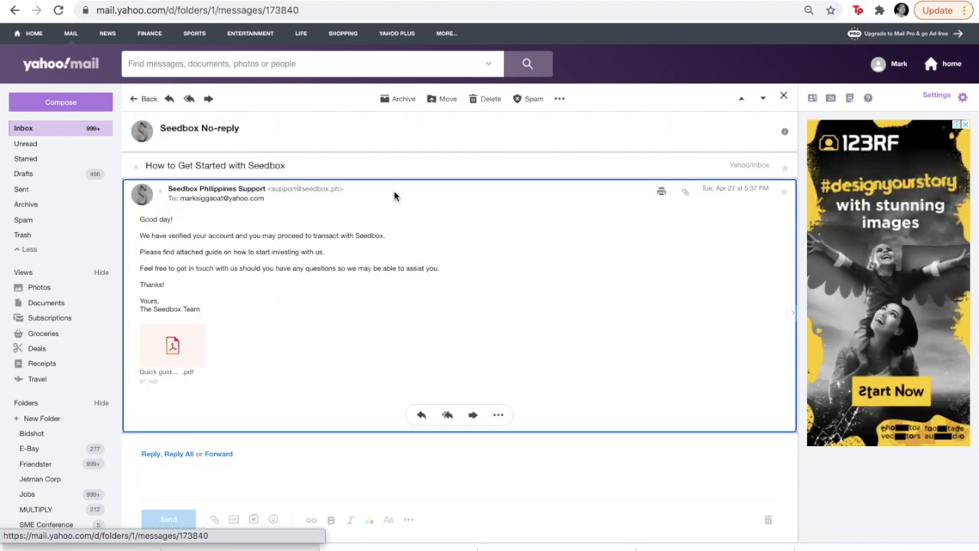
{"action": "left_click", "coordinate": [190, 349]}
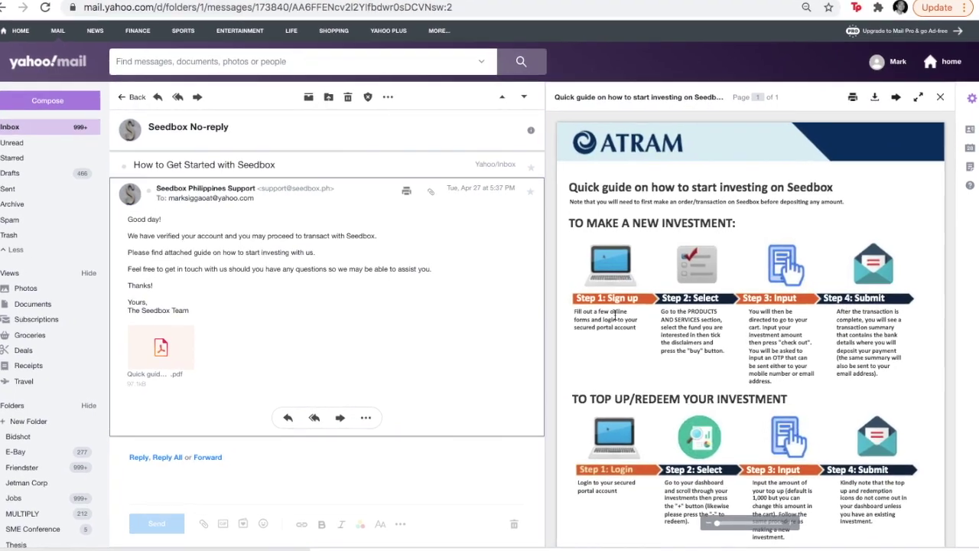
{"action": "scroll", "coordinate": [757, 357], "scroll_direction": "down", "scroll_amount": 3}
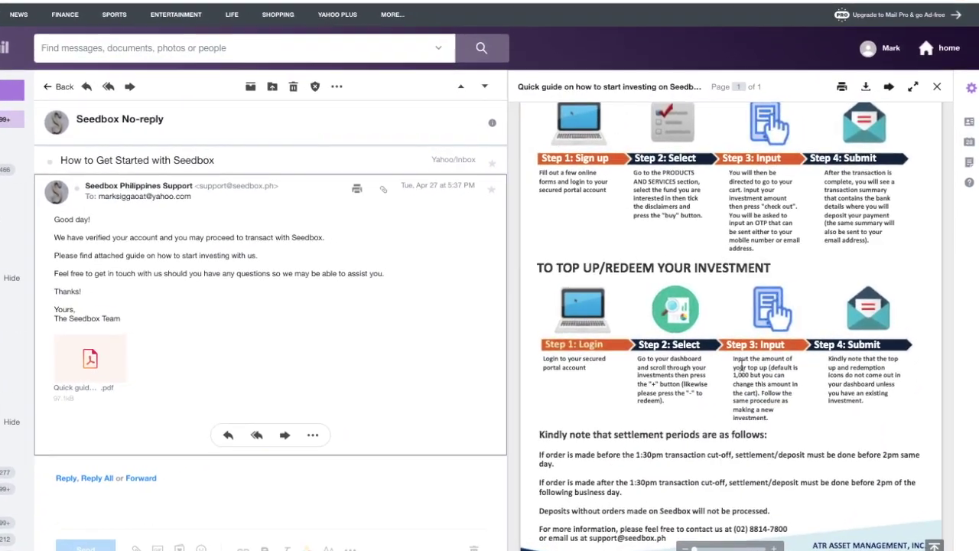
{"action": "scroll", "coordinate": [735, 370], "scroll_direction": "up", "scroll_amount": 2}
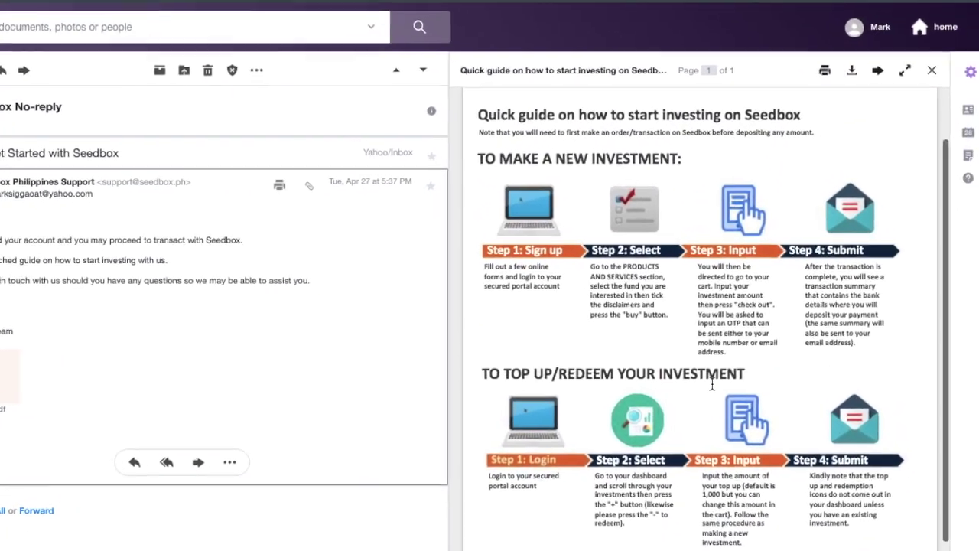
{"action": "scroll", "coordinate": [689, 398], "scroll_direction": "down", "scroll_amount": 2}
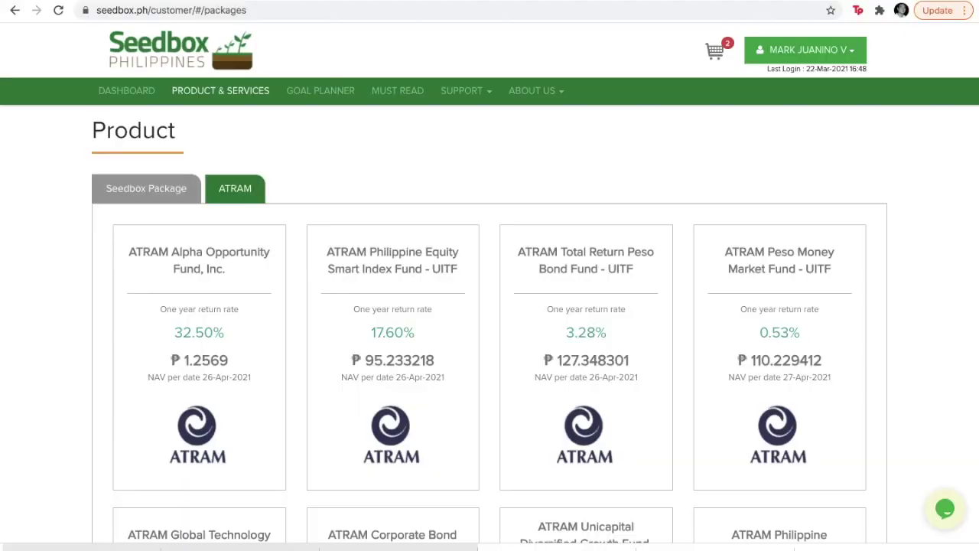
{"action": "scroll", "coordinate": [641, 393], "scroll_direction": "down", "scroll_amount": 6}
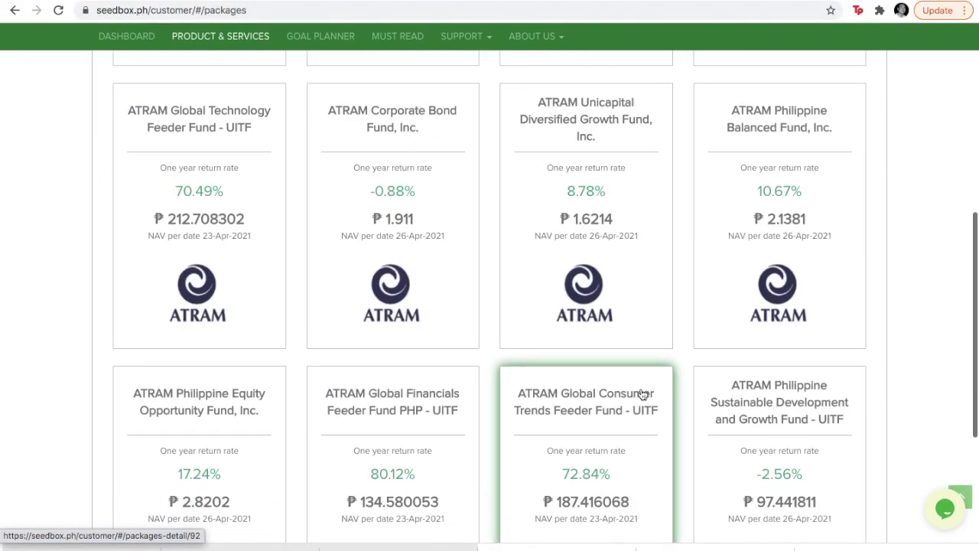
- Subscribe to ATRAM Global Technology Feeder Fund - UITF despite the risk warning, then view Global Financials
{"action": "scroll", "coordinate": [643, 395], "scroll_direction": "down", "scroll_amount": 1}
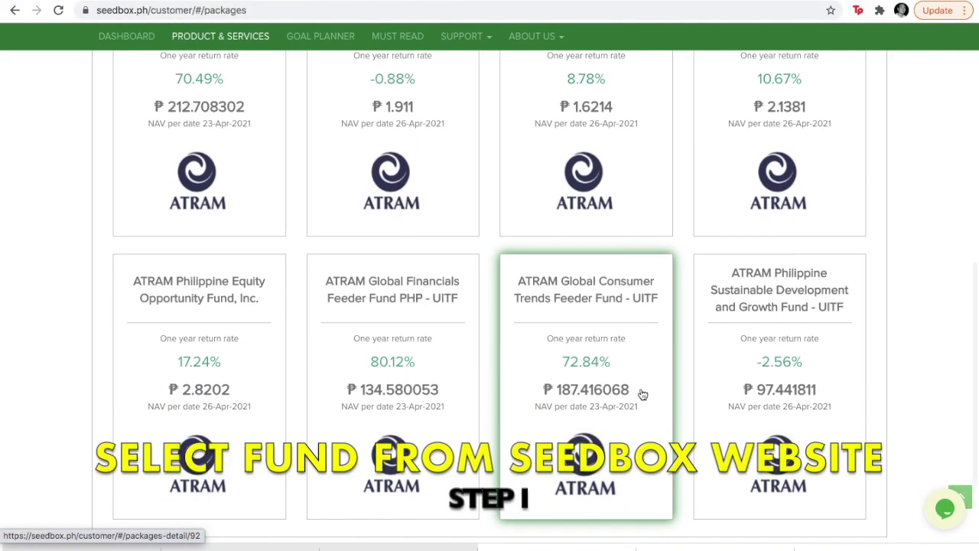
{"action": "scroll", "coordinate": [641, 395], "scroll_direction": "up", "scroll_amount": 1}
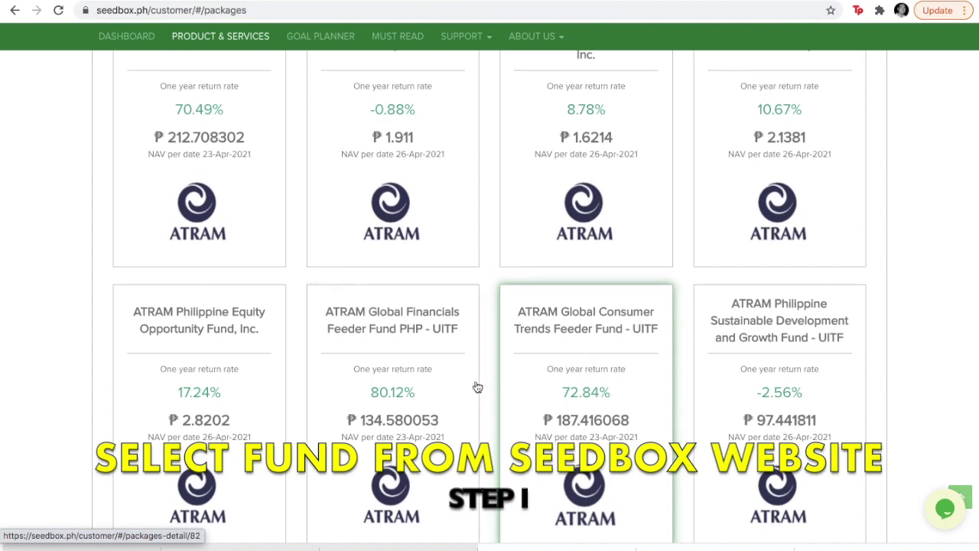
{"action": "scroll", "coordinate": [597, 373], "scroll_direction": "up", "scroll_amount": 5}
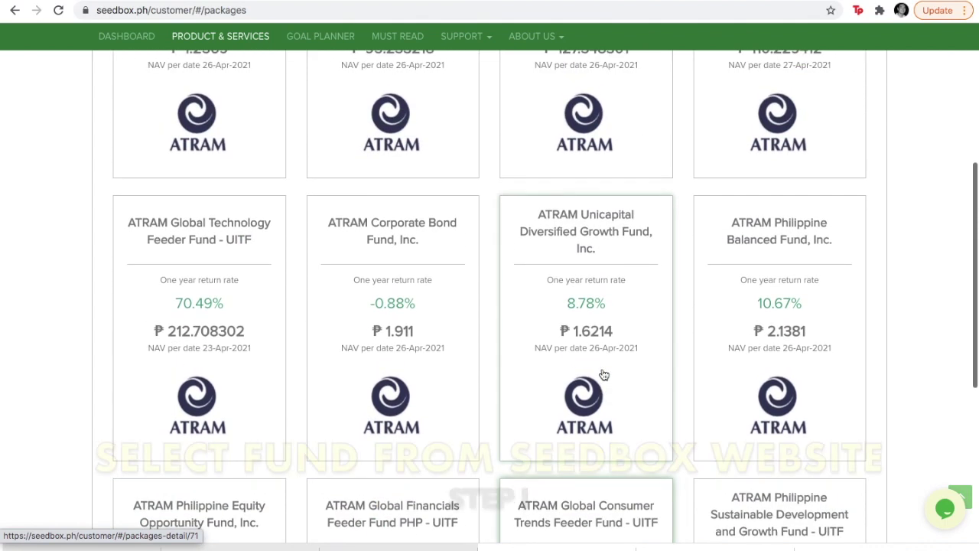
{"action": "scroll", "coordinate": [586, 464], "scroll_direction": "down", "scroll_amount": 5}
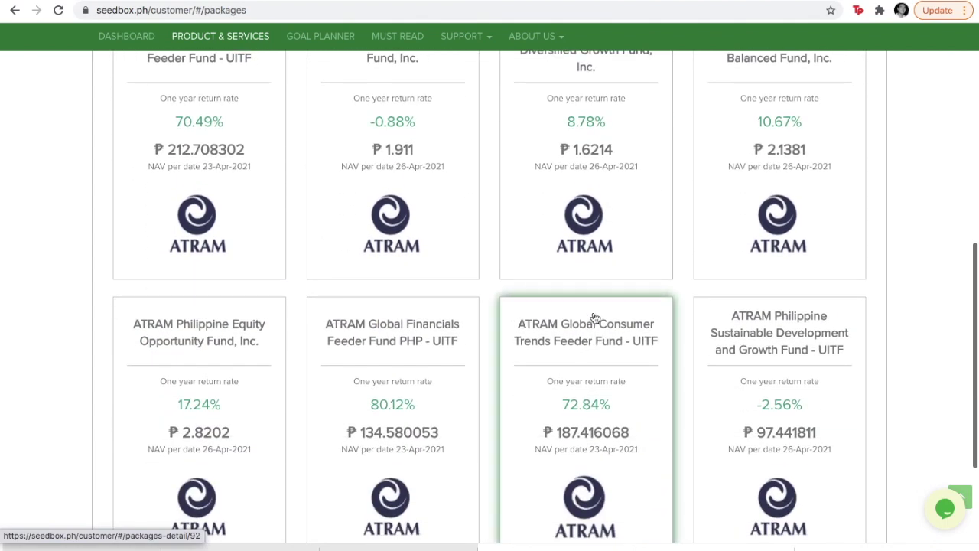
{"action": "scroll", "coordinate": [596, 320], "scroll_direction": "up", "scroll_amount": 4}
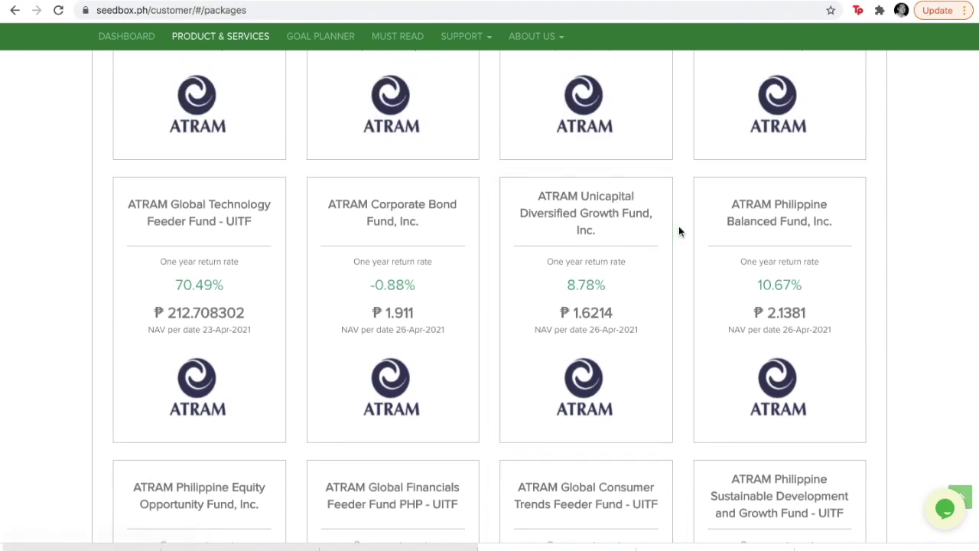
{"action": "left_click", "coordinate": [242, 245]}
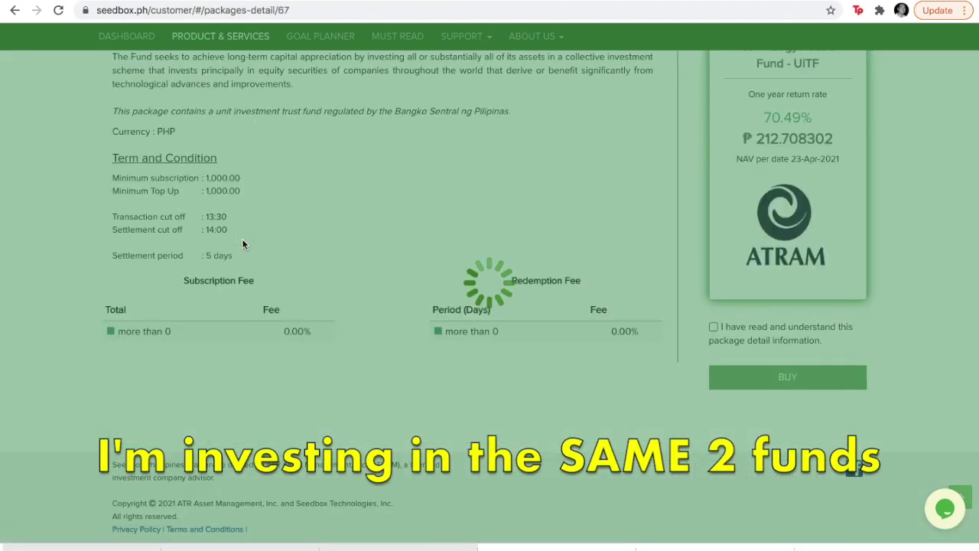
{"action": "scroll", "coordinate": [563, 268], "scroll_direction": "up", "scroll_amount": 1}
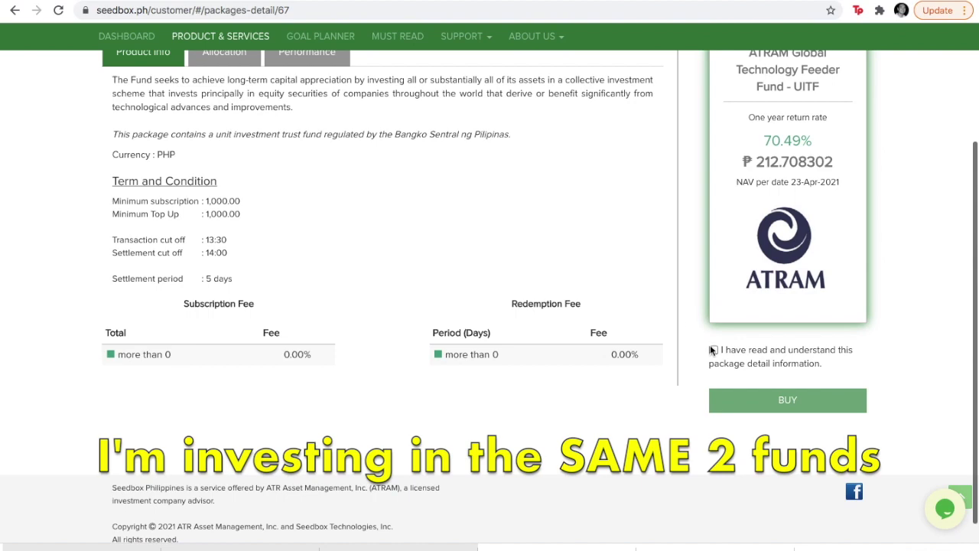
{"action": "left_click", "coordinate": [713, 351]}
{"action": "left_click", "coordinate": [777, 400]}
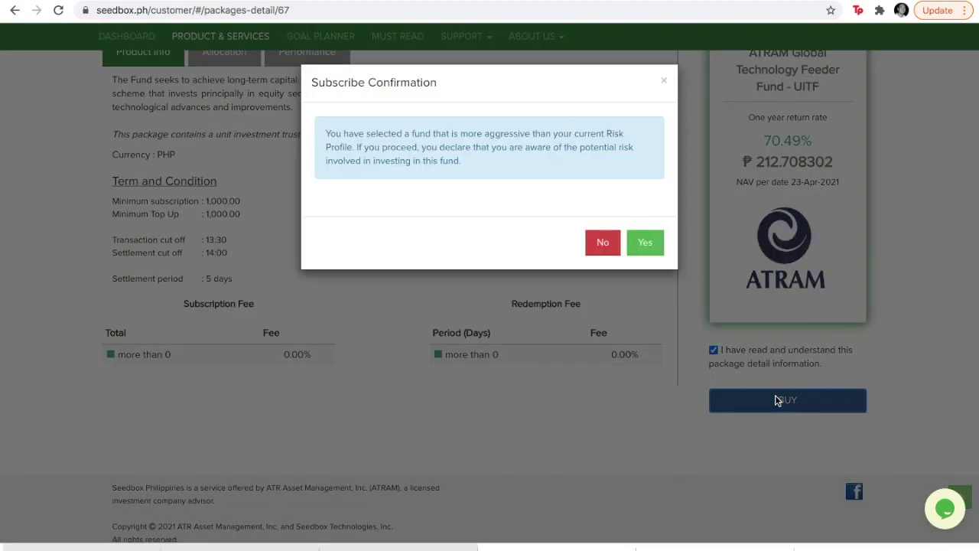
{"action": "left_click", "coordinate": [603, 242]}
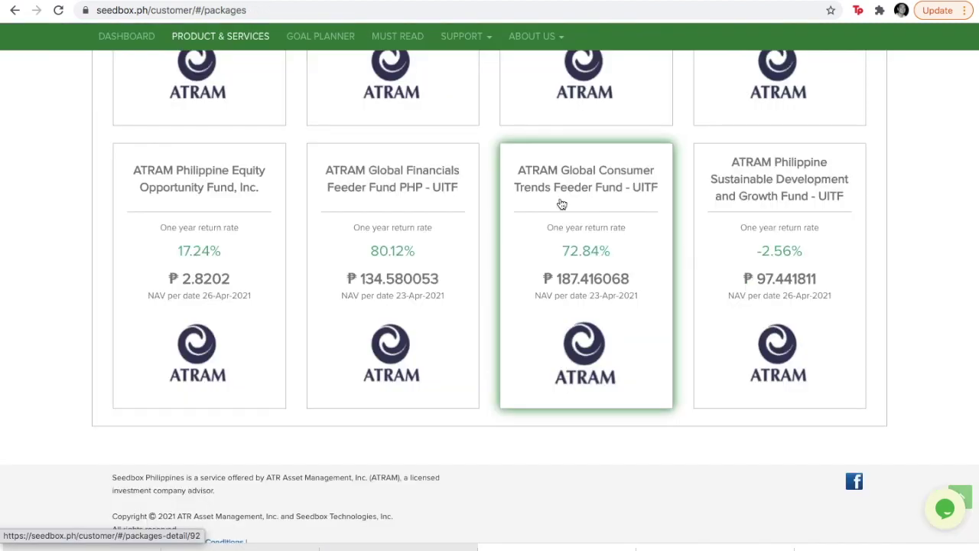
{"action": "left_click", "coordinate": [442, 185]}
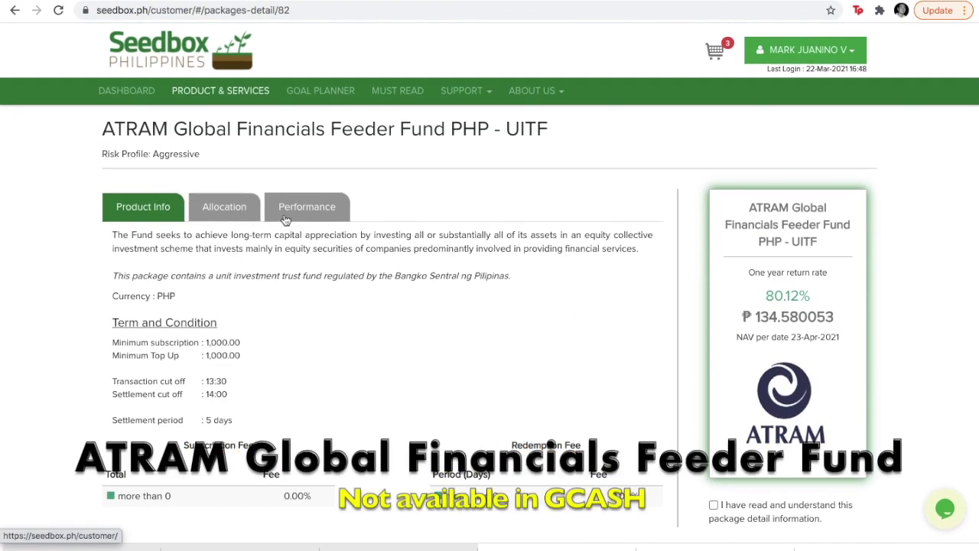
- Review the ATRAM Global Financials fund's chart, allocation and KIIDS_Jan_2021 PDF through page 3
{"action": "left_click", "coordinate": [296, 219]}
{"action": "left_click", "coordinate": [224, 207]}
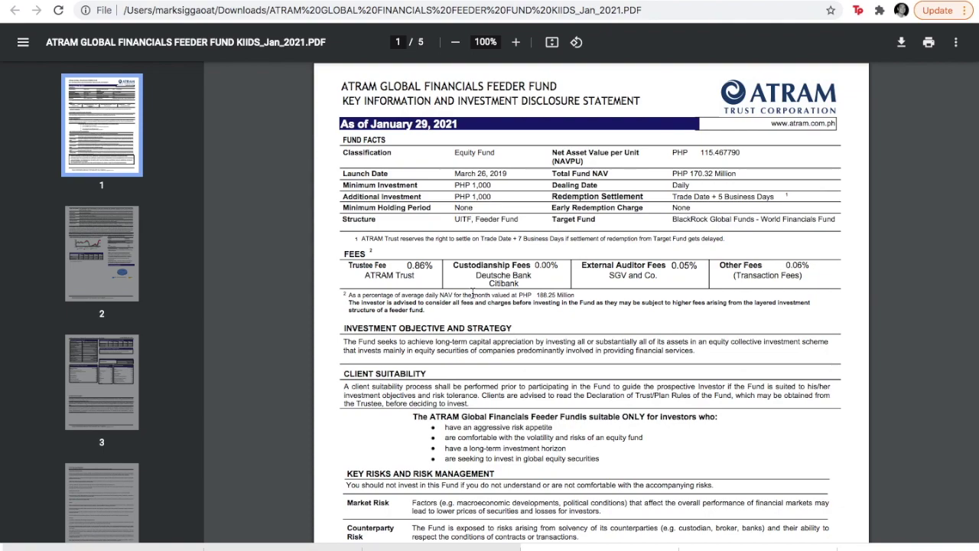
{"action": "scroll", "coordinate": [473, 295], "scroll_direction": "up", "scroll_amount": 5}
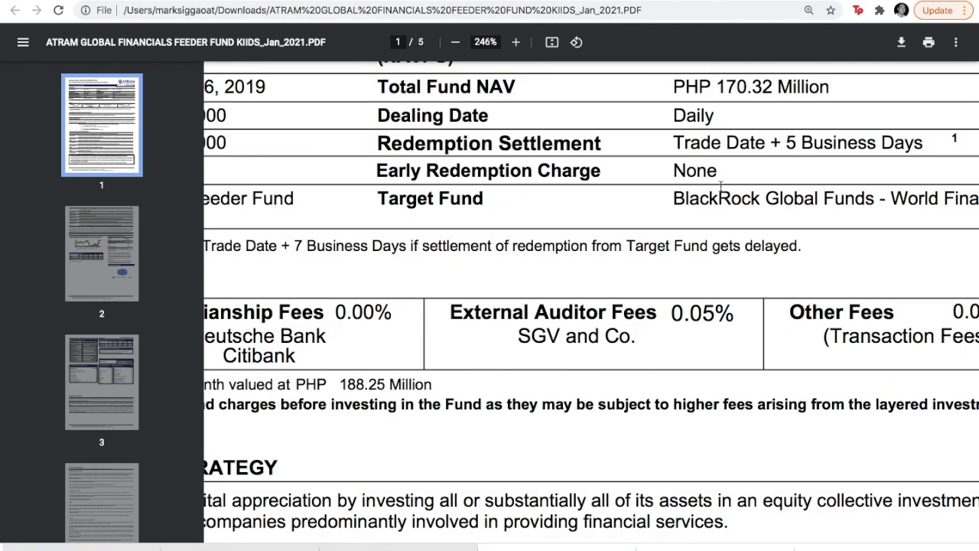
{"action": "scroll", "coordinate": [721, 186], "scroll_direction": "down", "scroll_amount": 5}
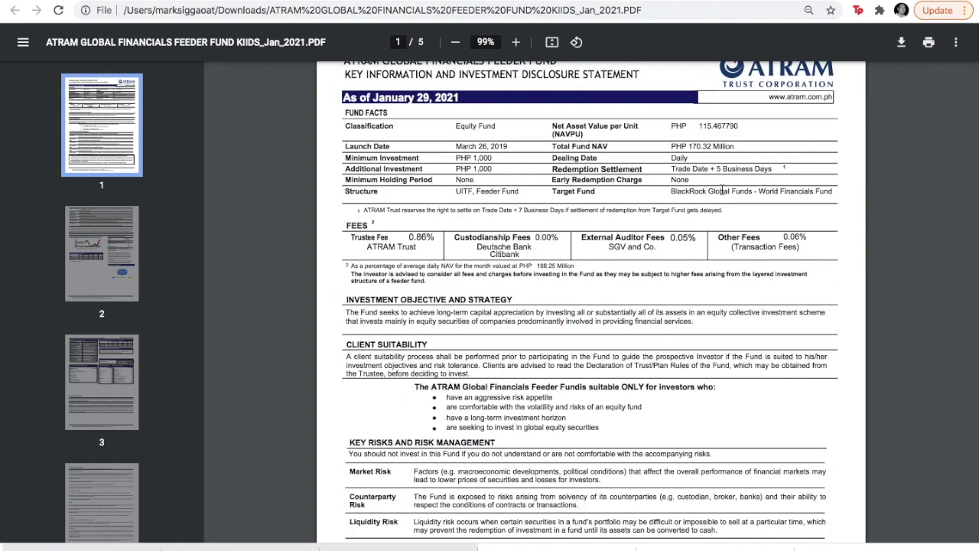
{"action": "scroll", "coordinate": [722, 189], "scroll_direction": "down", "scroll_amount": 4}
{"action": "scroll", "coordinate": [723, 190], "scroll_direction": "down", "scroll_amount": 4}
{"action": "left_click", "coordinate": [105, 382]}
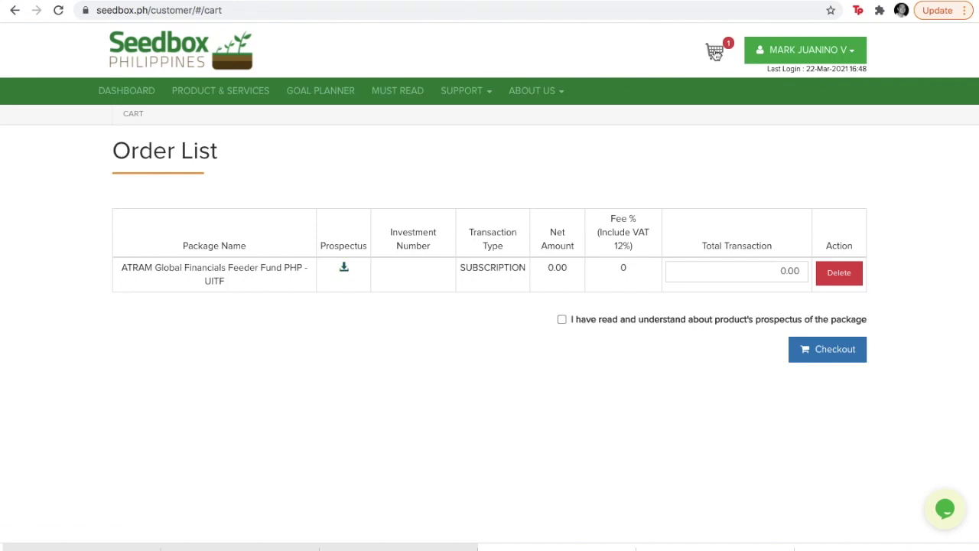
- Open the Seedbox cart and reload it until all three ATRAM funds are listed
{"action": "left_click", "coordinate": [716, 50]}
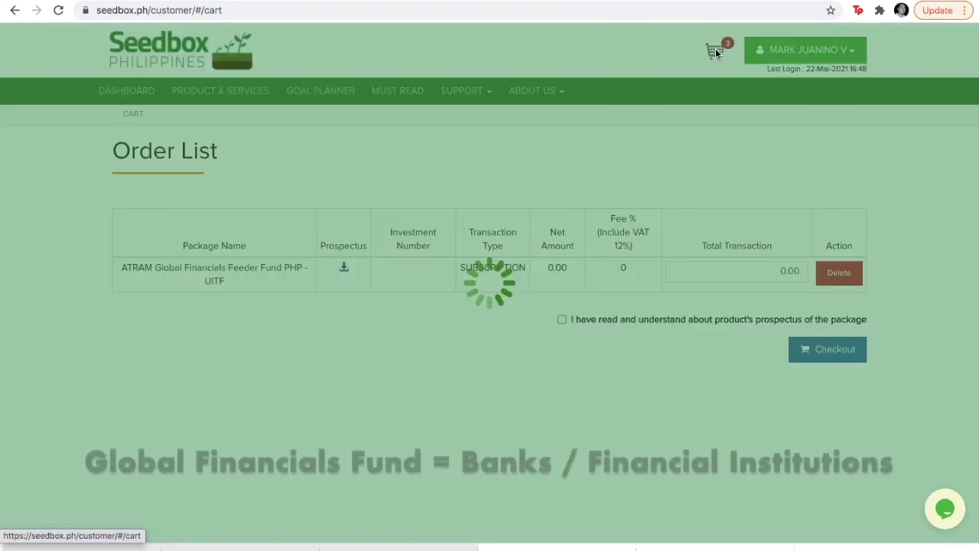
{"action": "left_click", "coordinate": [716, 51]}
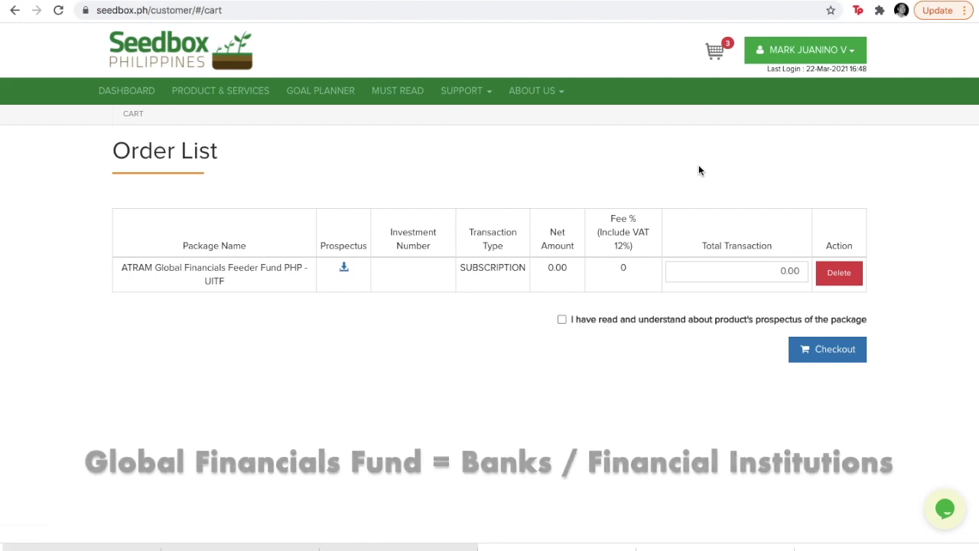
{"action": "left_click", "coordinate": [716, 50]}
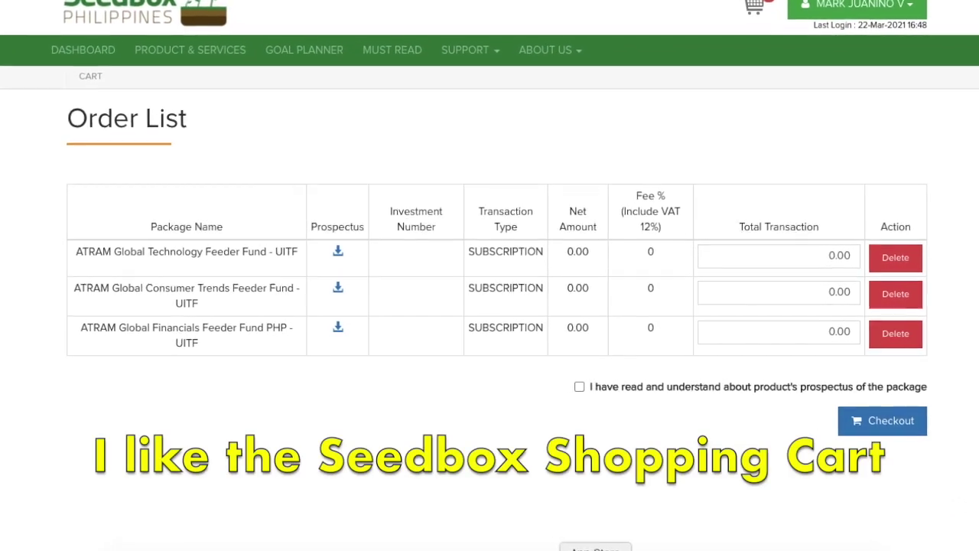
- Set the three ATRAM fund amounts to 1,250, 1,250 and 2,500, totalling 5,000.00
{"action": "left_click", "coordinate": [846, 251]}
{"action": "double_click", "coordinate": [873, 243]}
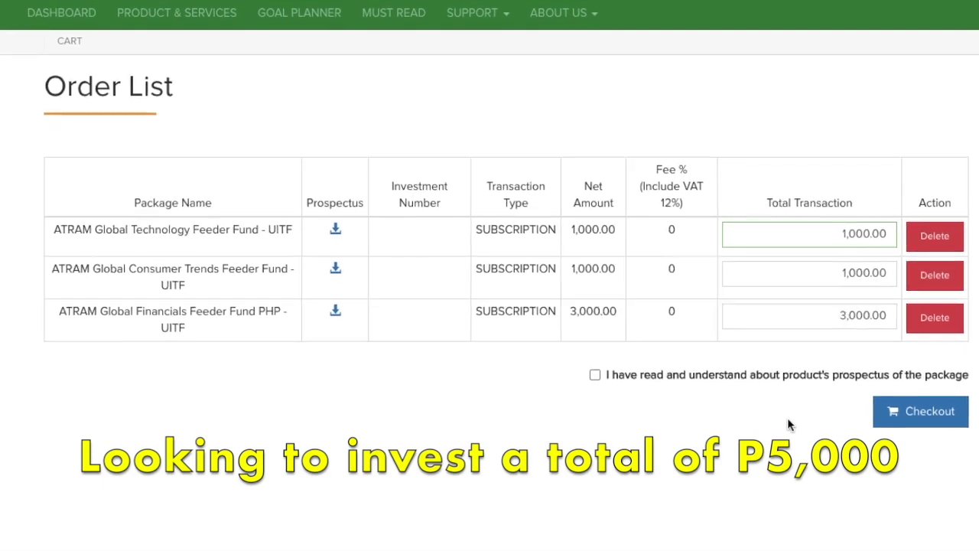
{"action": "left_click", "coordinate": [876, 308]}
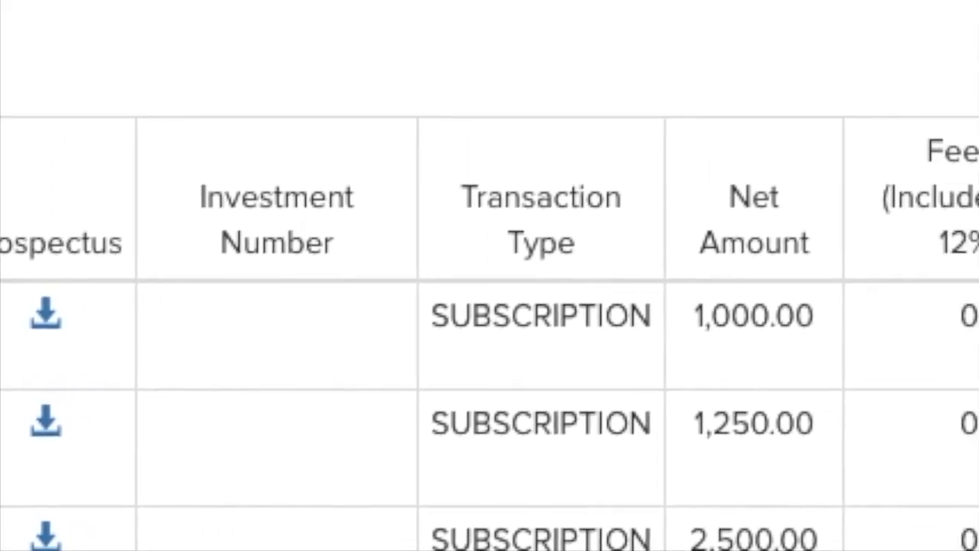
{"action": "left_click", "coordinate": [874, 324]}
{"action": "left_click_drag", "start_coordinate": [885, 321], "coordinate": [833, 321]}
{"action": "type", "text": "120"}
{"action": "key", "text": "BackSpace"}
{"action": "key", "text": "BackSpace"}
{"action": "key", "text": "BackSpace"}
{"action": "type", "text": "5000"}
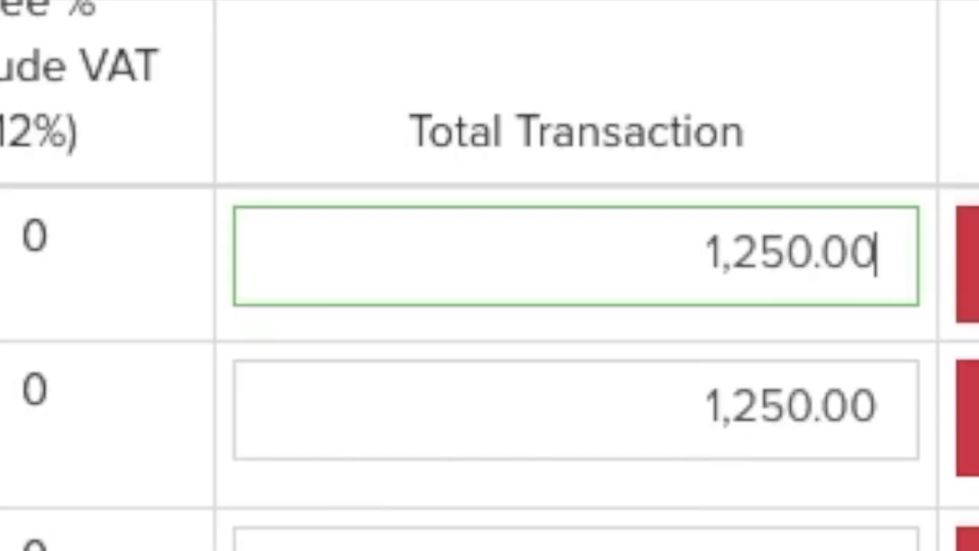
{"action": "left_click", "coordinate": [811, 252]}
{"action": "key", "text": "BackSpace"}
{"action": "type", "text": "0"}
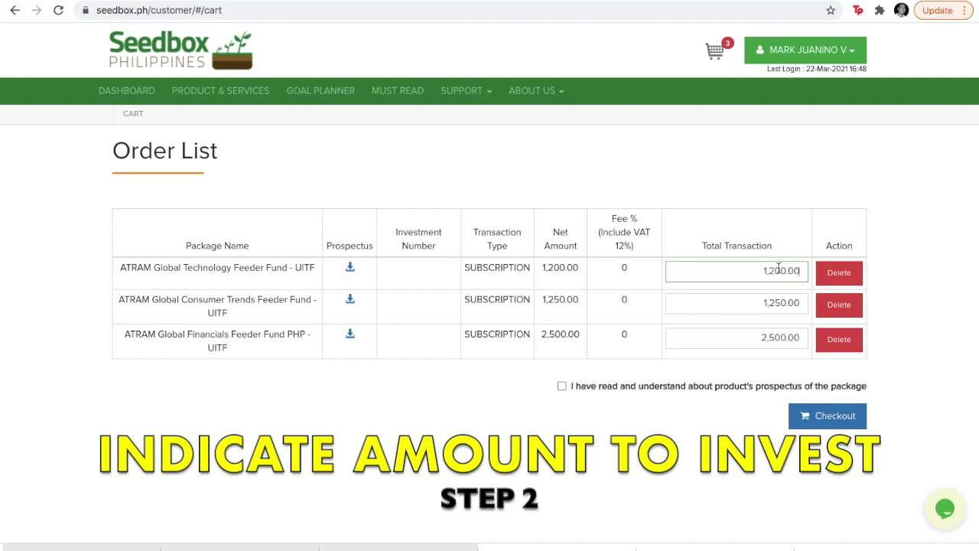
{"action": "type", "text": "5"}
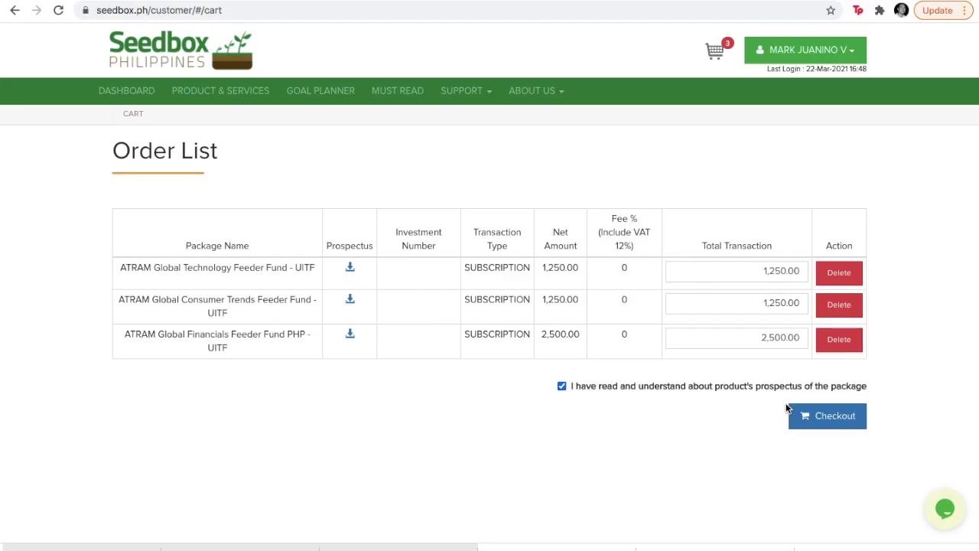
{"action": "left_click", "coordinate": [814, 416]}
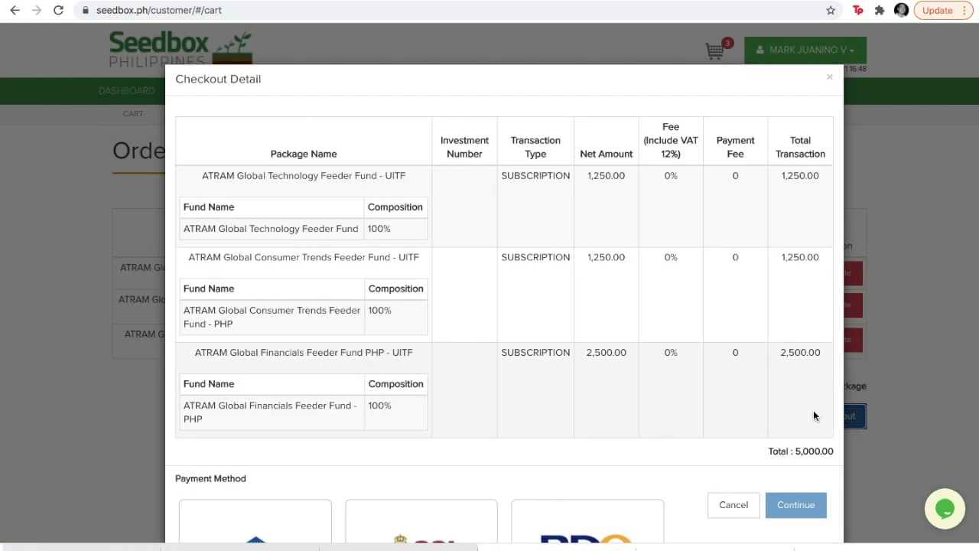
- Choose BDO Online Banking as payment for the 5,000.00 order and continue
{"action": "scroll", "coordinate": [813, 416], "scroll_direction": "down", "scroll_amount": 2}
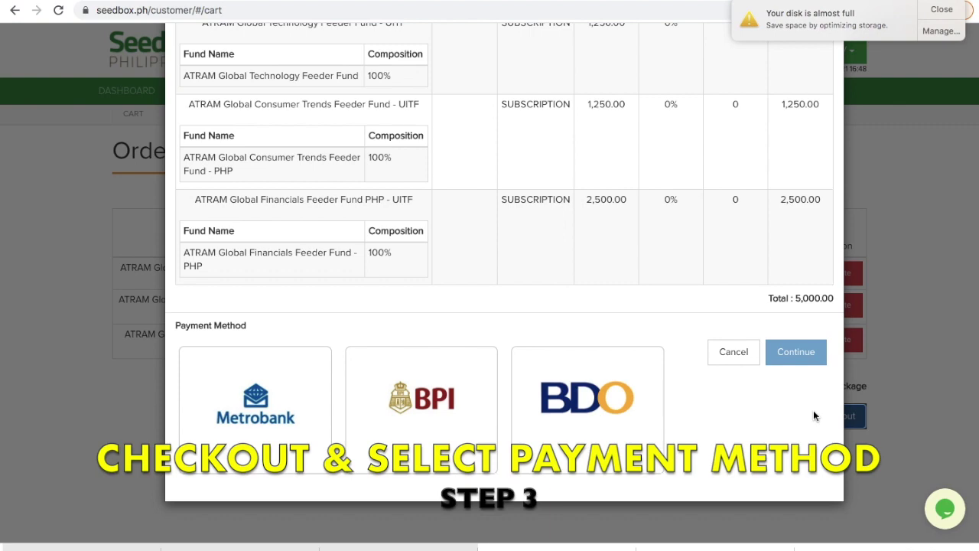
{"action": "scroll", "coordinate": [813, 416], "scroll_direction": "up", "scroll_amount": 2}
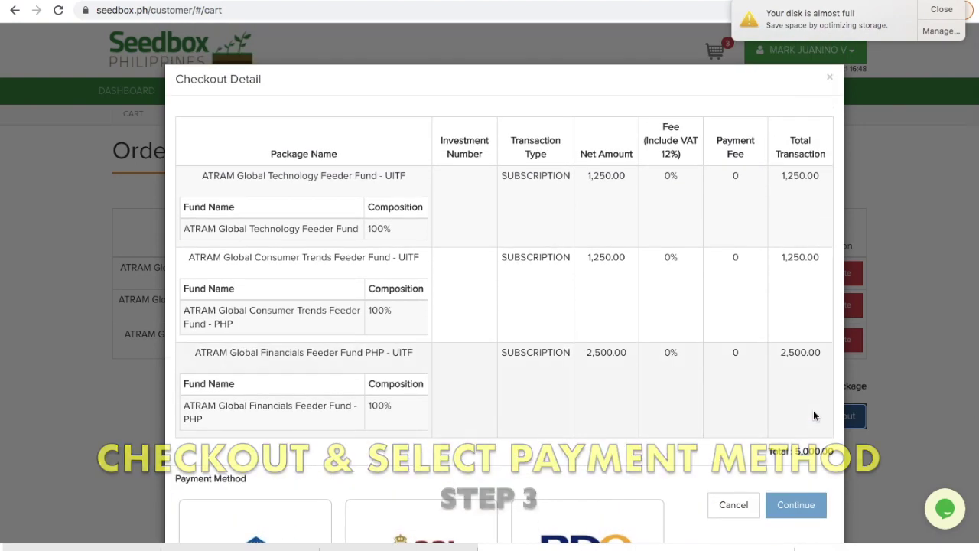
{"action": "scroll", "coordinate": [814, 416], "scroll_direction": "down", "scroll_amount": 2}
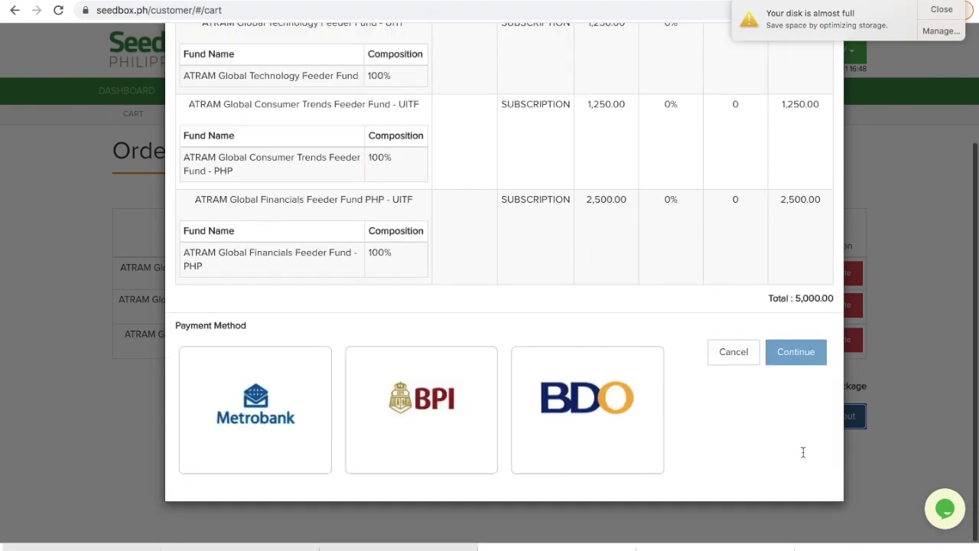
{"action": "left_click", "coordinate": [622, 408]}
{"action": "scroll", "coordinate": [622, 408], "scroll_direction": "down", "scroll_amount": 1}
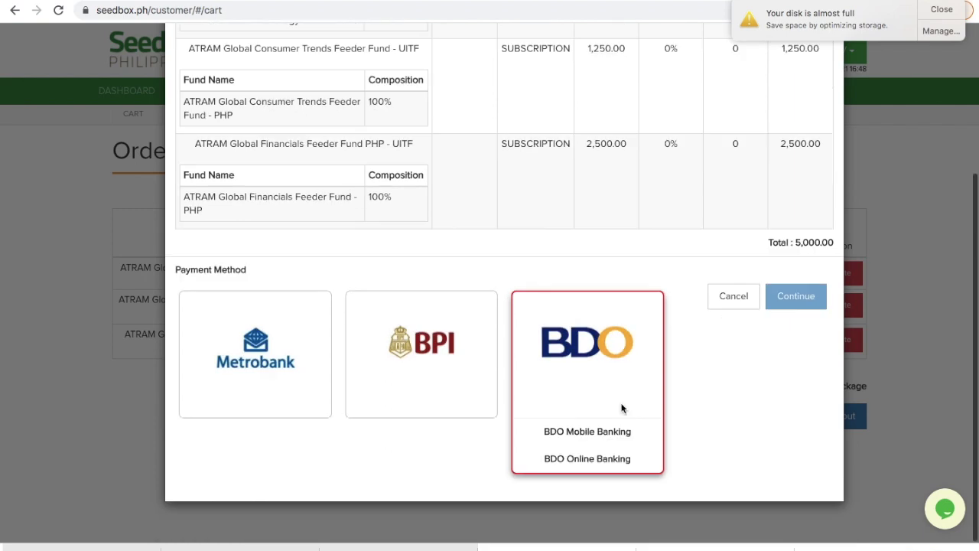
{"action": "left_click", "coordinate": [611, 460]}
{"action": "left_click", "coordinate": [772, 306]}
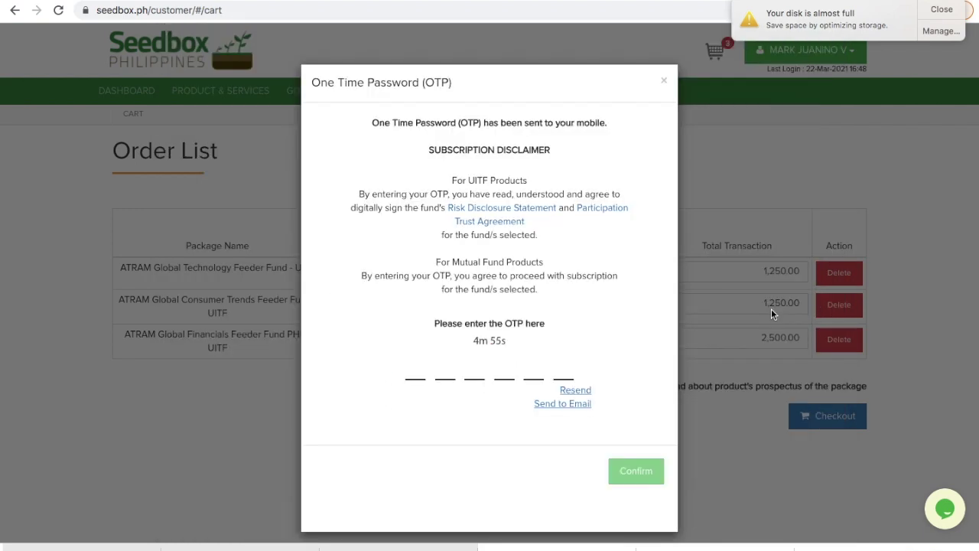
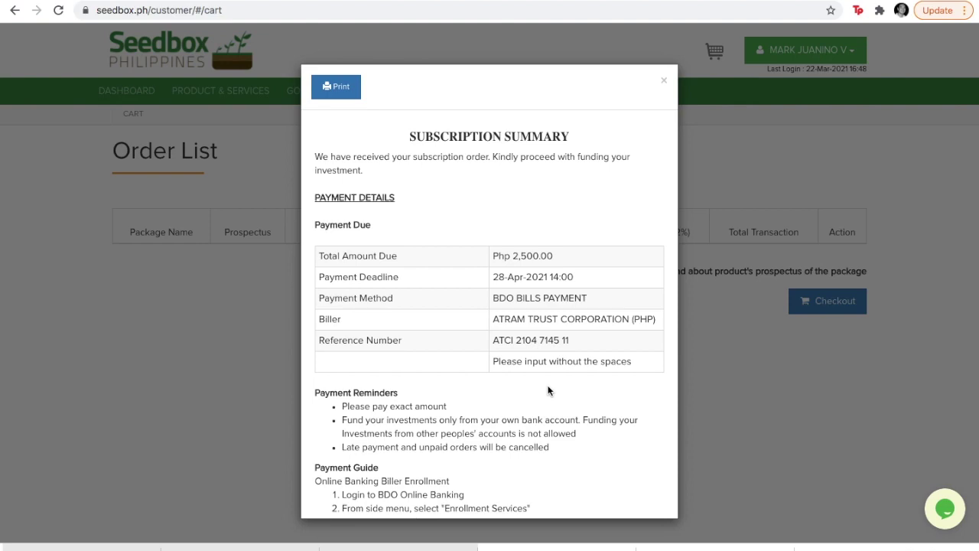
- Enter the one-time password digits sent to the mobile number
{"action": "scroll", "coordinate": [548, 391], "scroll_direction": "down", "scroll_amount": 3}
{"action": "scroll", "coordinate": [548, 391], "scroll_direction": "down", "scroll_amount": 4}
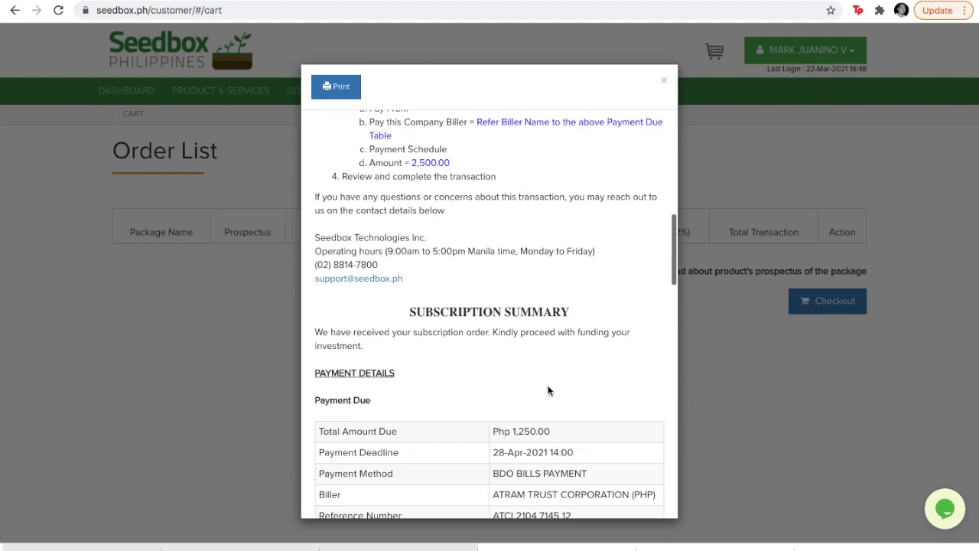
{"action": "scroll", "coordinate": [547, 391], "scroll_direction": "down", "scroll_amount": 4}
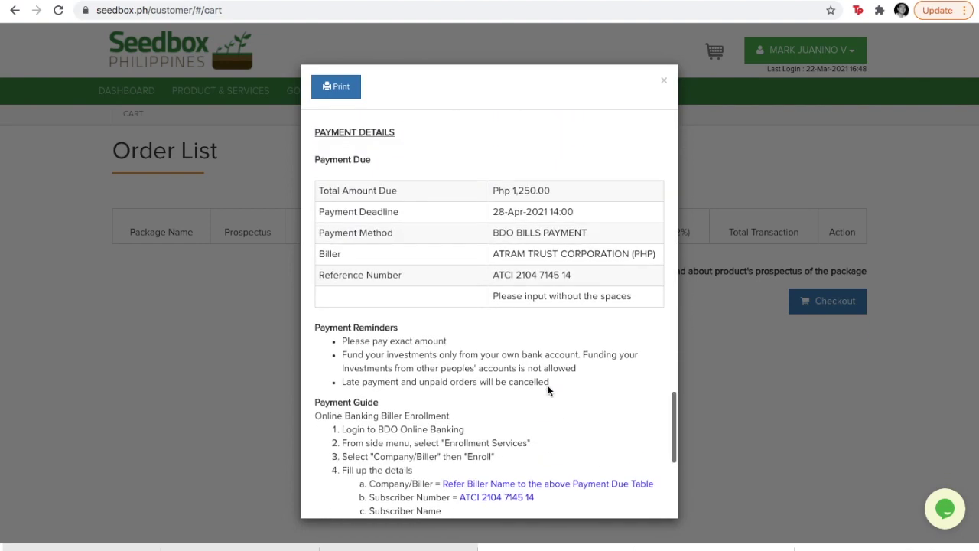
{"action": "scroll", "coordinate": [548, 391], "scroll_direction": "down", "scroll_amount": 5}
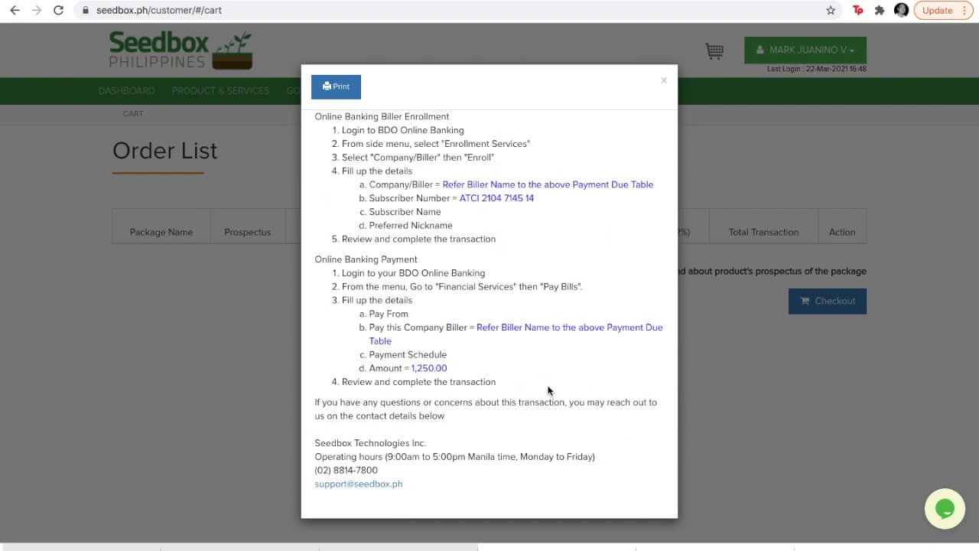
{"action": "scroll", "coordinate": [548, 391], "scroll_direction": "up", "scroll_amount": 5}
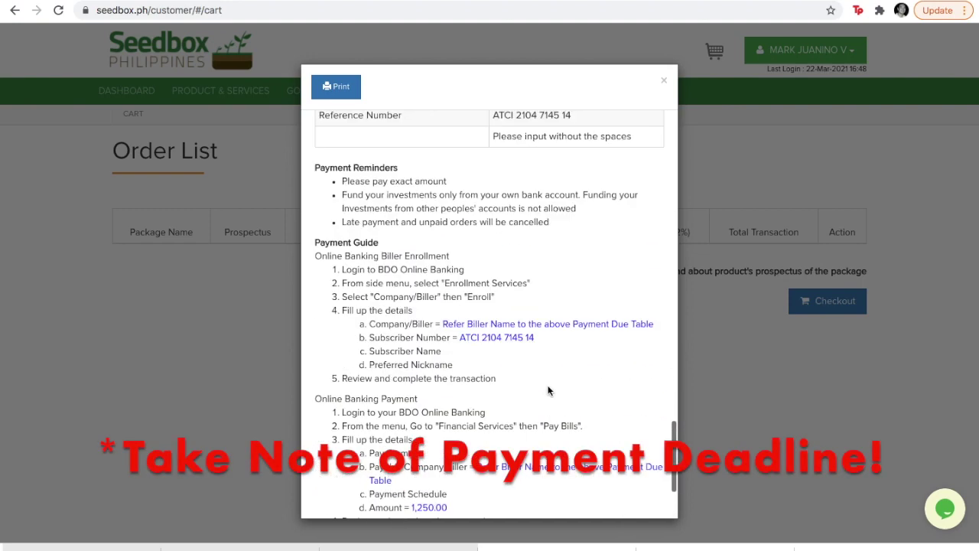
{"action": "scroll", "coordinate": [548, 389], "scroll_direction": "up", "scroll_amount": 12}
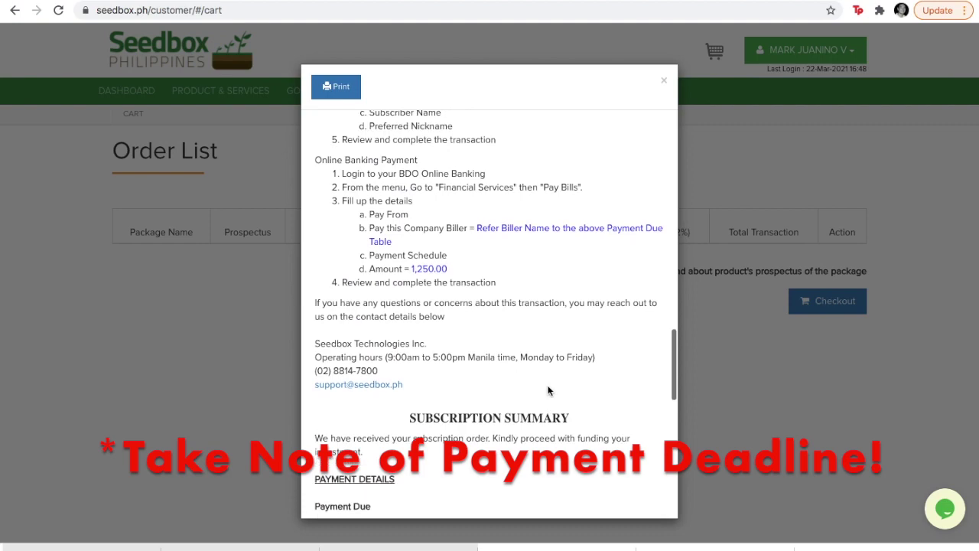
{"action": "scroll", "coordinate": [547, 391], "scroll_direction": "up", "scroll_amount": 3}
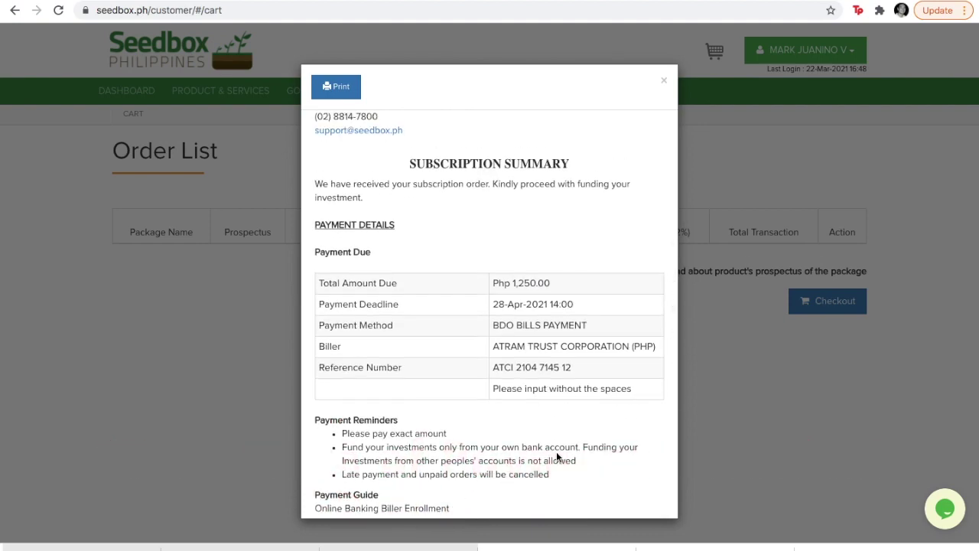
{"action": "scroll", "coordinate": [413, 285], "scroll_direction": "down", "scroll_amount": 3}
{"action": "scroll", "coordinate": [414, 286], "scroll_direction": "down", "scroll_amount": 6}
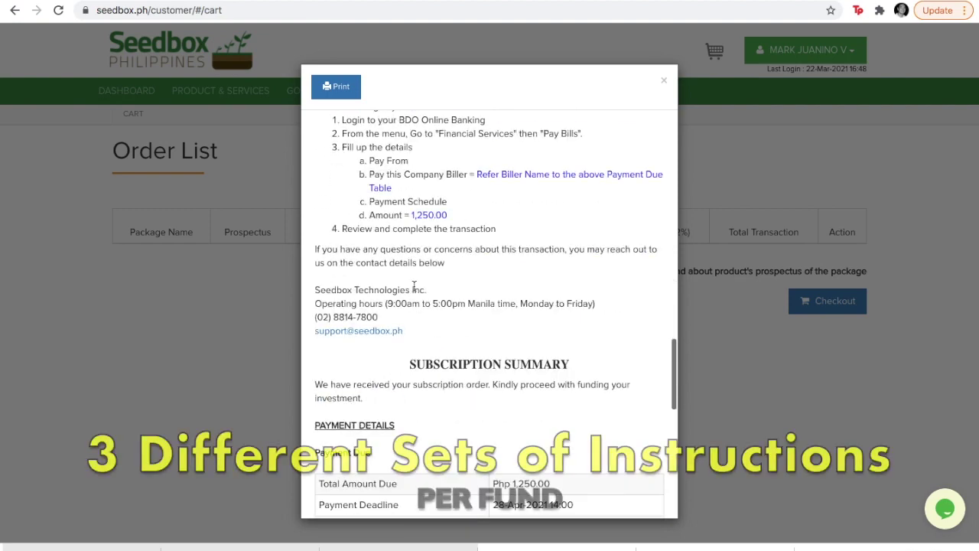
{"action": "scroll", "coordinate": [413, 285], "scroll_direction": "down", "scroll_amount": 10}
{"action": "left_click", "coordinate": [352, 93]}
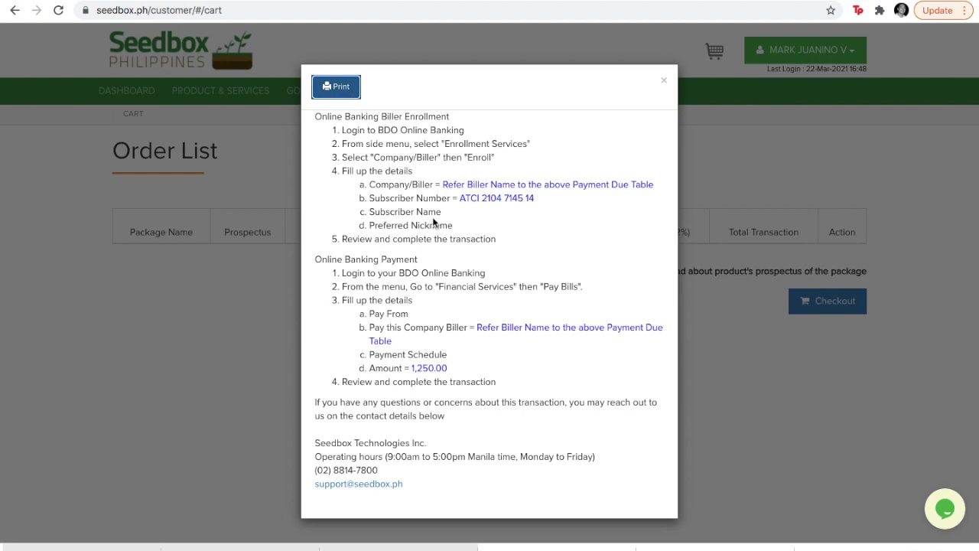
{"action": "scroll", "coordinate": [433, 216], "scroll_direction": "up", "scroll_amount": 20}
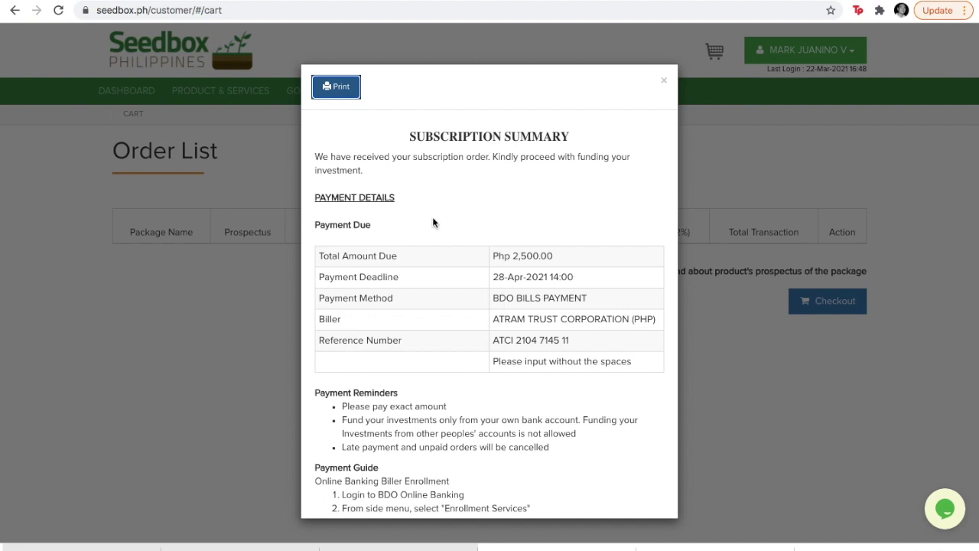
{"action": "scroll", "coordinate": [433, 221], "scroll_direction": "down", "scroll_amount": 1}
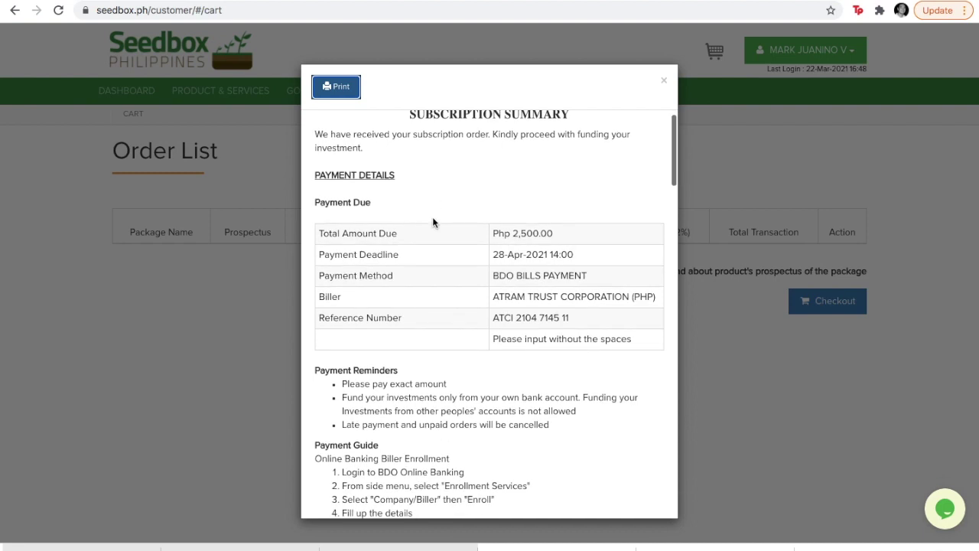
{"action": "scroll", "coordinate": [433, 217], "scroll_direction": "down", "scroll_amount": 12}
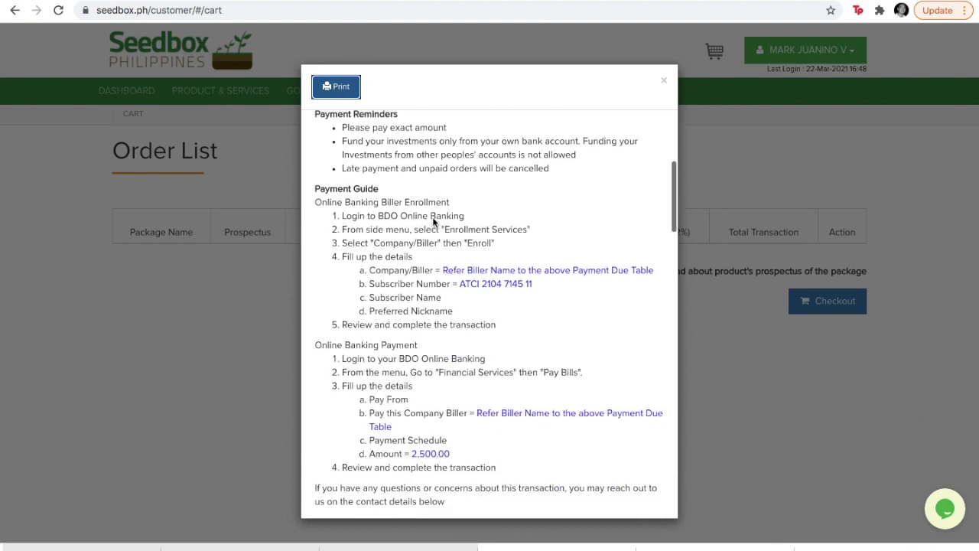
{"action": "scroll", "coordinate": [432, 216], "scroll_direction": "down", "scroll_amount": 10}
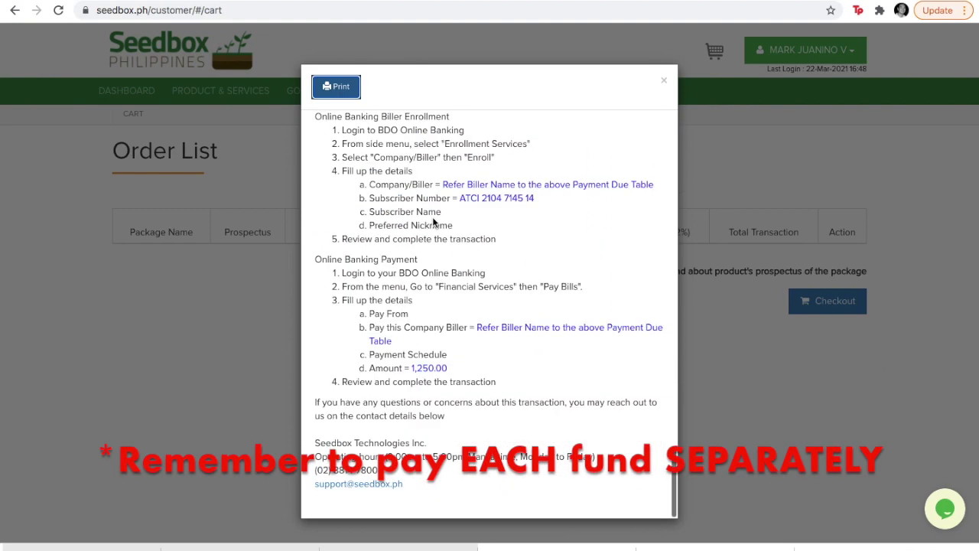
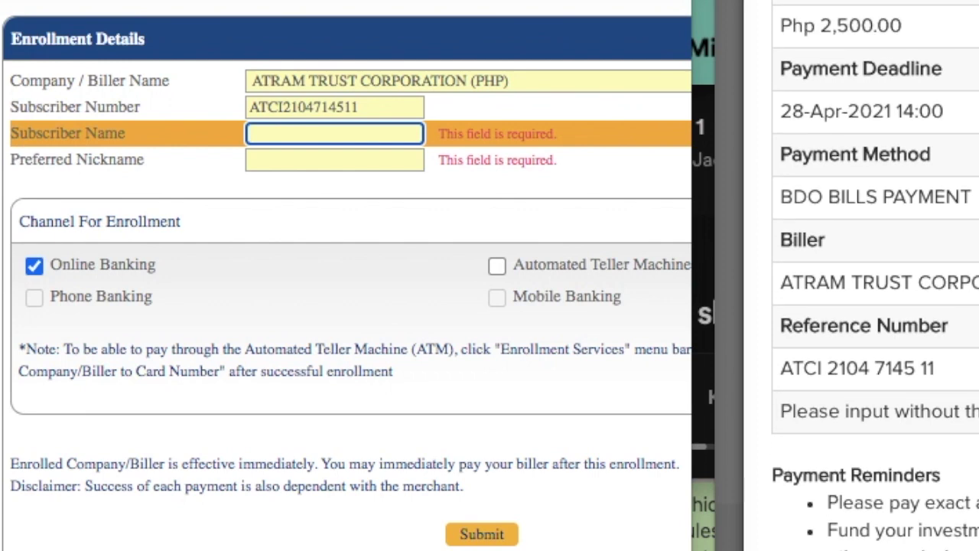
- Enter the subscriber's name, ending with Global Financial Fund, in the Subscriber Name field
{"action": "scroll", "coordinate": [872, 291], "scroll_direction": "down", "scroll_amount": 5}
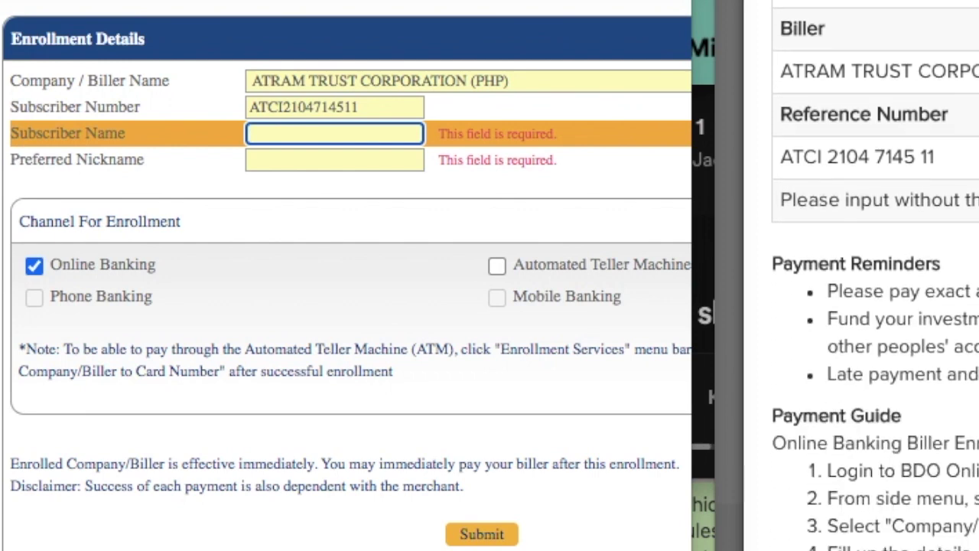
{"action": "scroll", "coordinate": [873, 104], "scroll_direction": "up", "scroll_amount": 5}
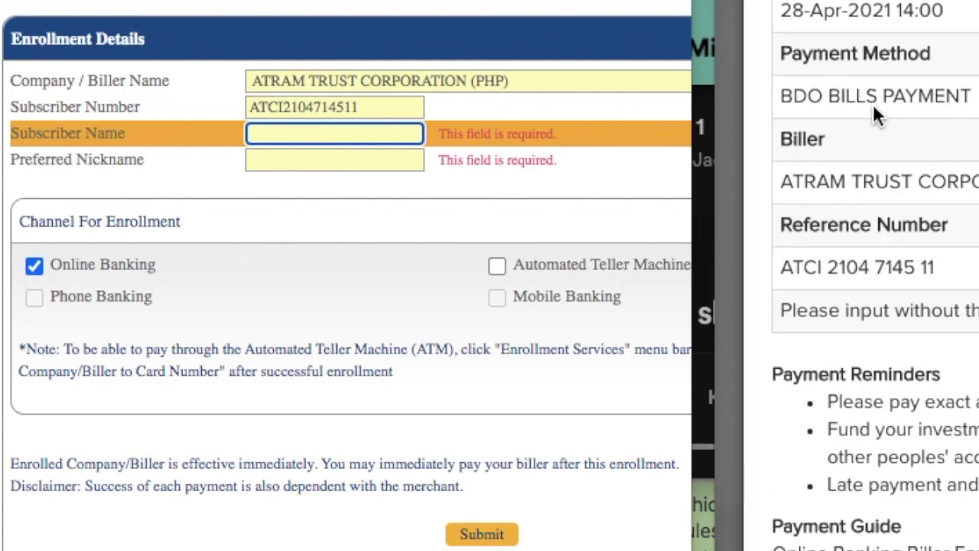
{"action": "type", "text": "Mark"}
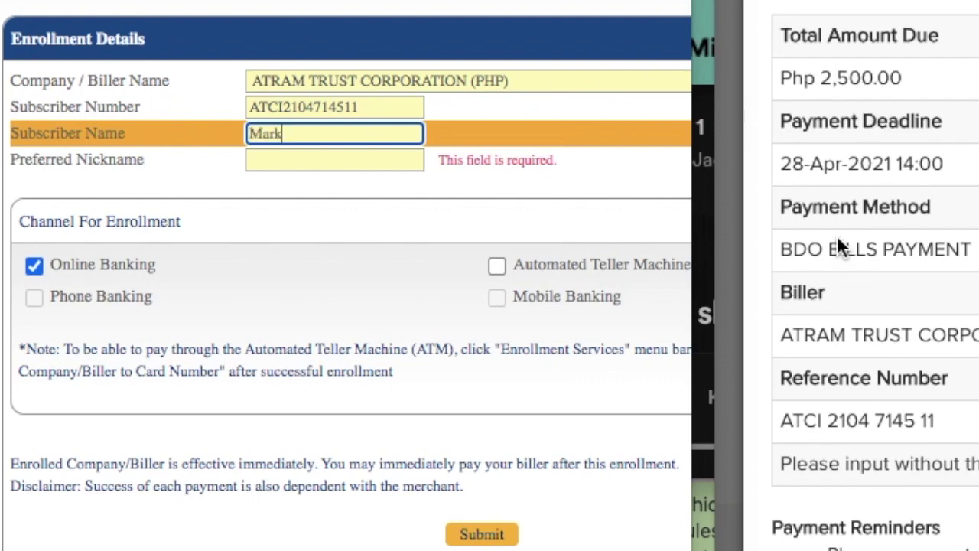
{"action": "scroll", "coordinate": [839, 246], "scroll_direction": "down", "scroll_amount": 10}
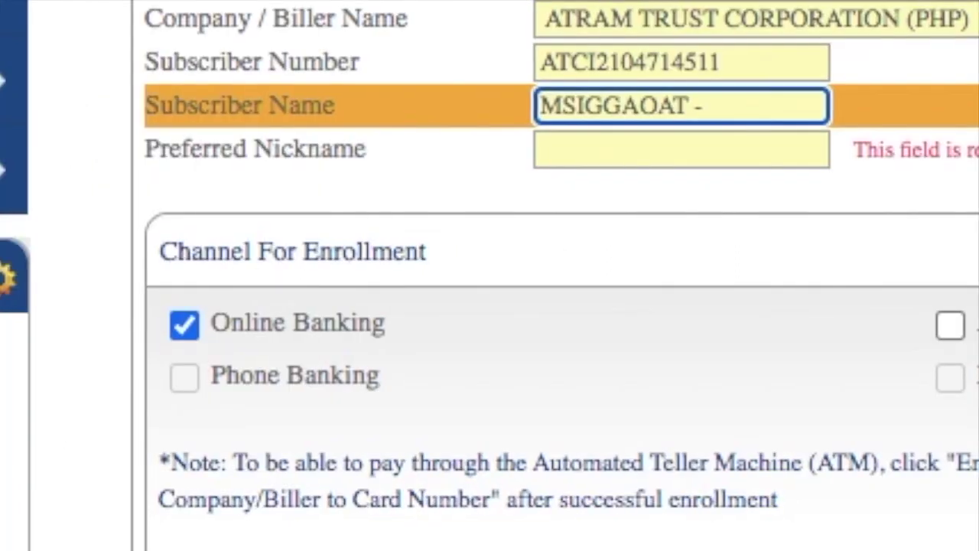
{"action": "type", "text": "GP"}
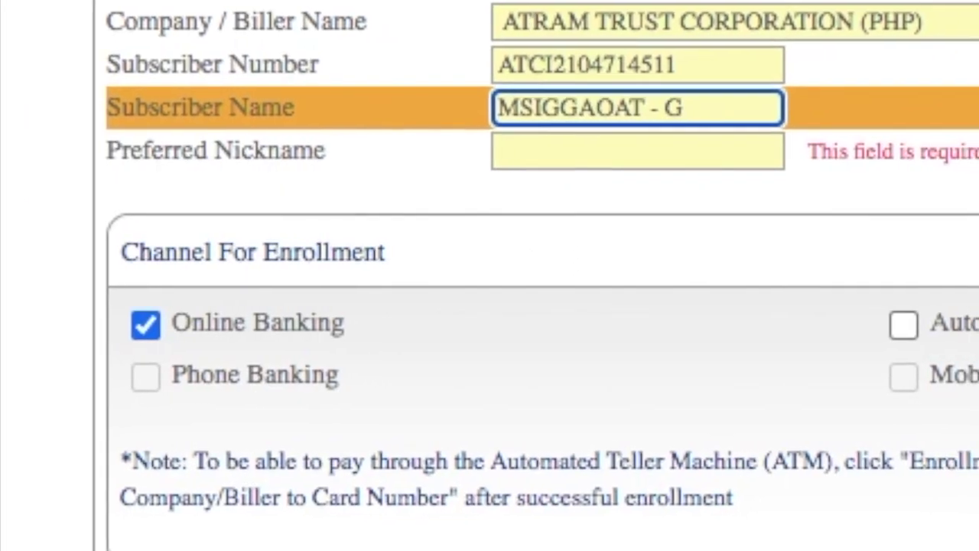
{"action": "key", "text": "BackSpace"}
{"action": "type", "text": "loFin"}
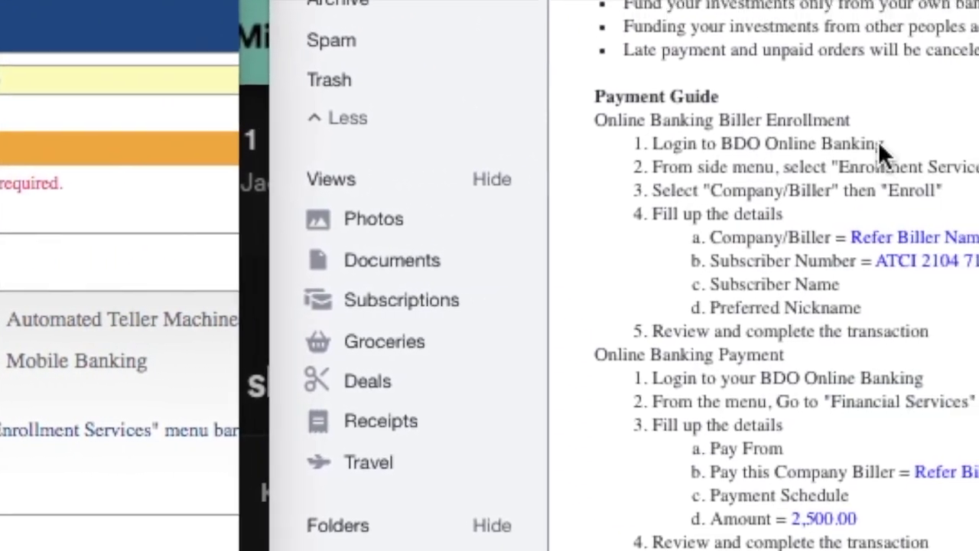
{"action": "scroll", "coordinate": [842, 145], "scroll_direction": "up", "scroll_amount": 5}
{"action": "scroll", "coordinate": [798, 144], "scroll_direction": "up", "scroll_amount": 3}
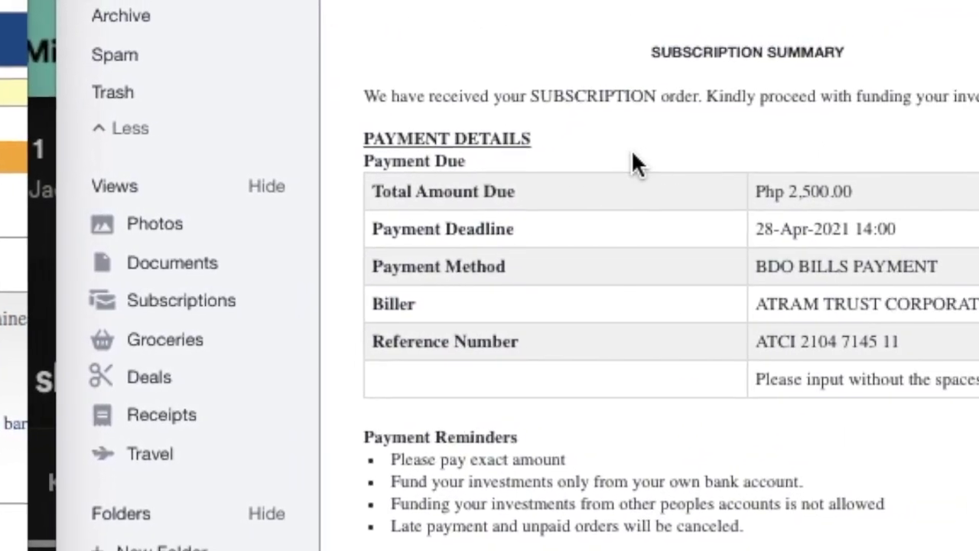
{"action": "type", "text": "und"}
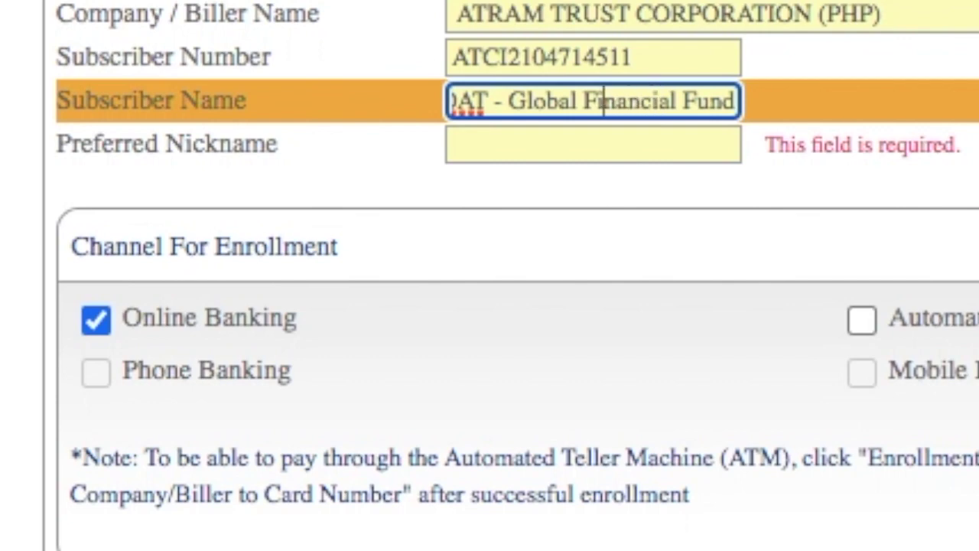
- Set the biller's preferred nickname to GloFun
{"action": "key", "text": "Tab"}
{"action": "type", "text": "GloFun"}
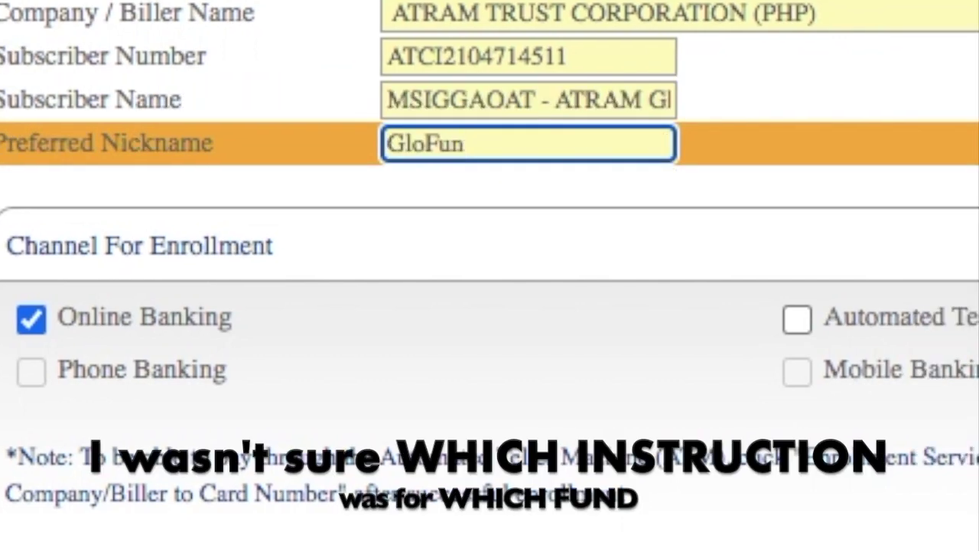
{"action": "key", "text": "Tab"}
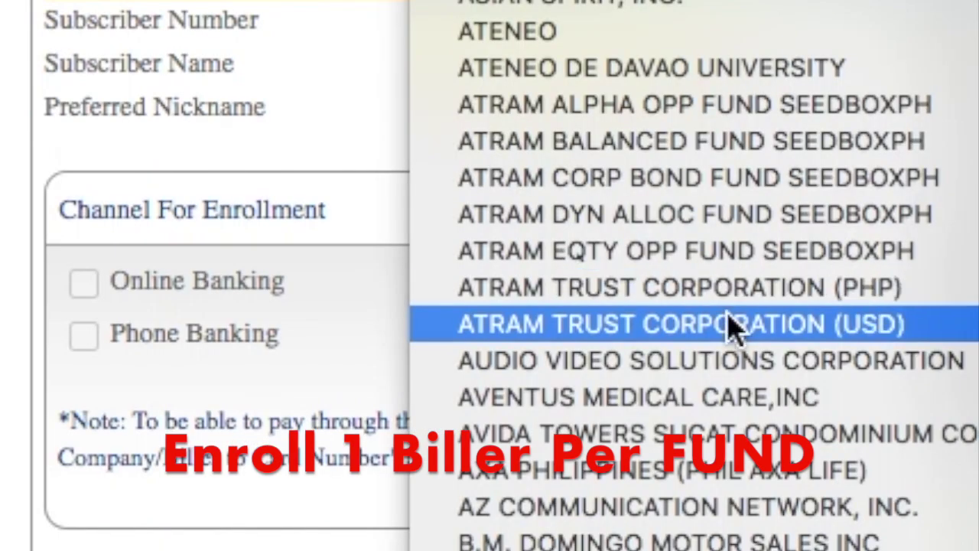
- Select ATRAM TRUST CORPORATION (PHP) as the biller for the Global Tech Fund enrollment
{"action": "left_click", "coordinate": [739, 301]}
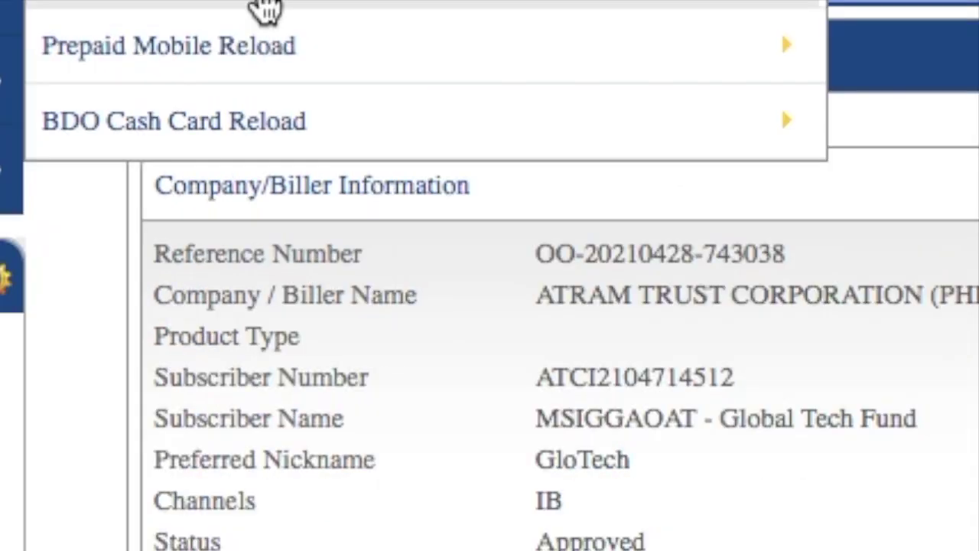
- Start a Pay Bills payment from the second-listed checking account to the ATRAM TRUST CORPORATION biller
{"action": "mouse_move", "coordinate": [265, 10]}
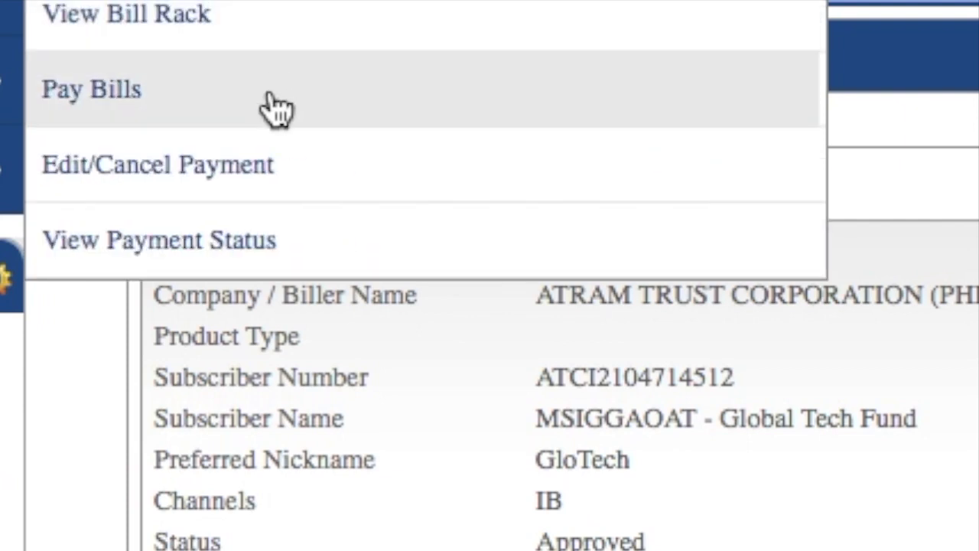
{"action": "left_click", "coordinate": [276, 109]}
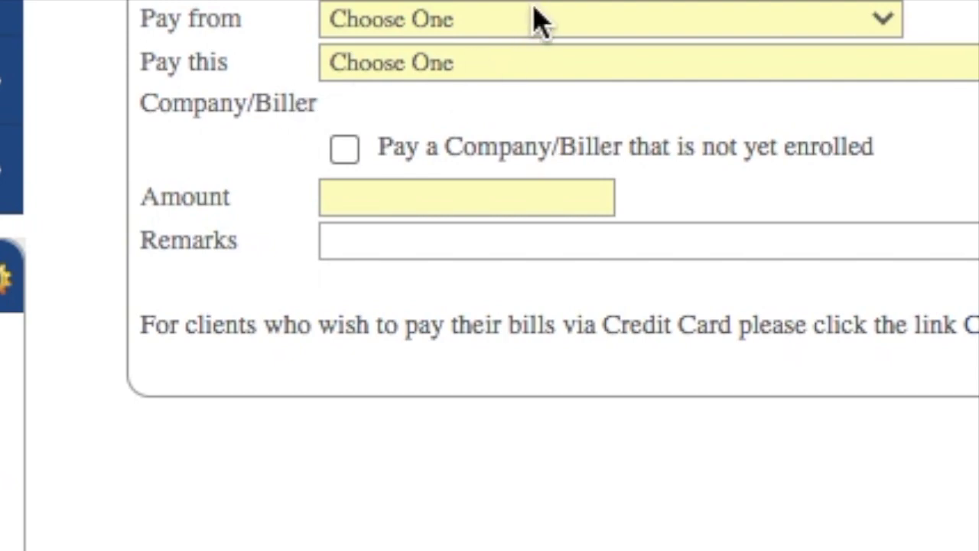
{"action": "left_click", "coordinate": [536, 19]}
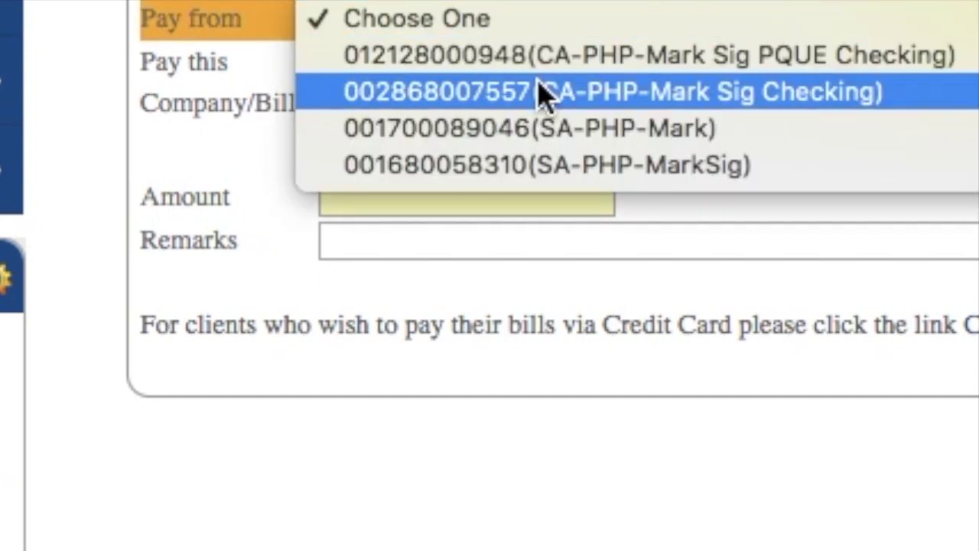
{"action": "left_click", "coordinate": [541, 92]}
{"action": "left_click", "coordinate": [588, 80]}
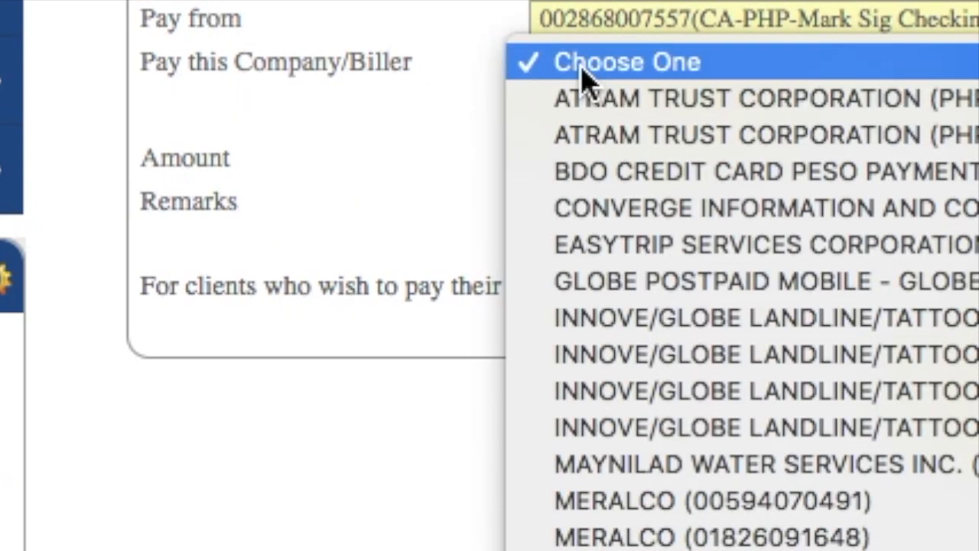
{"action": "key", "text": "Down"}
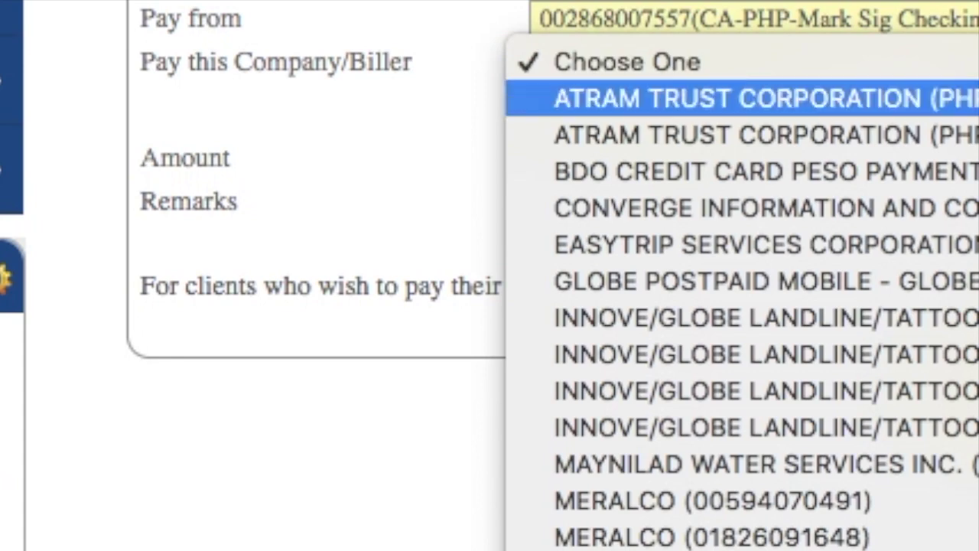
{"action": "key", "text": "Return"}
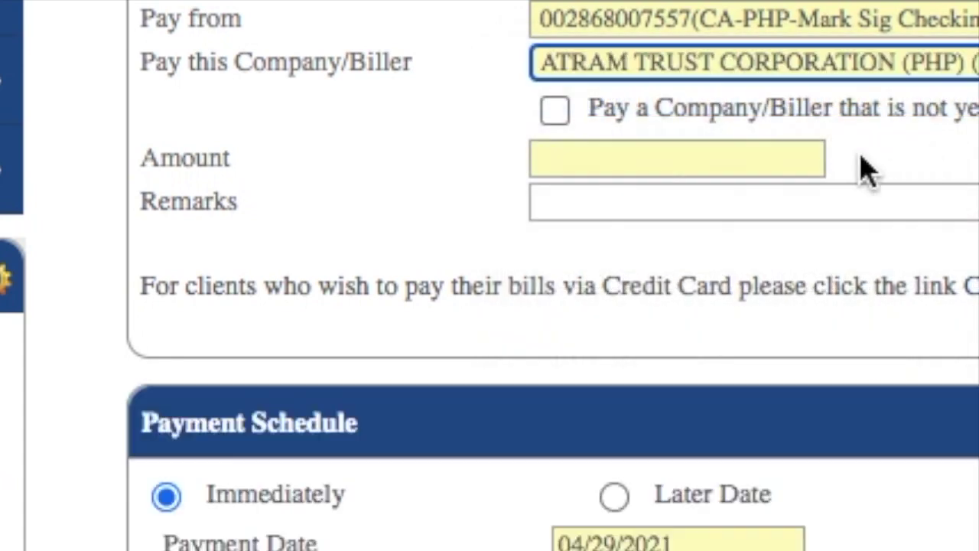
- Enter an amount of 1250 with a payment remark and continue to review
{"action": "left_click", "coordinate": [712, 158]}
{"action": "type", "text": "1250"}
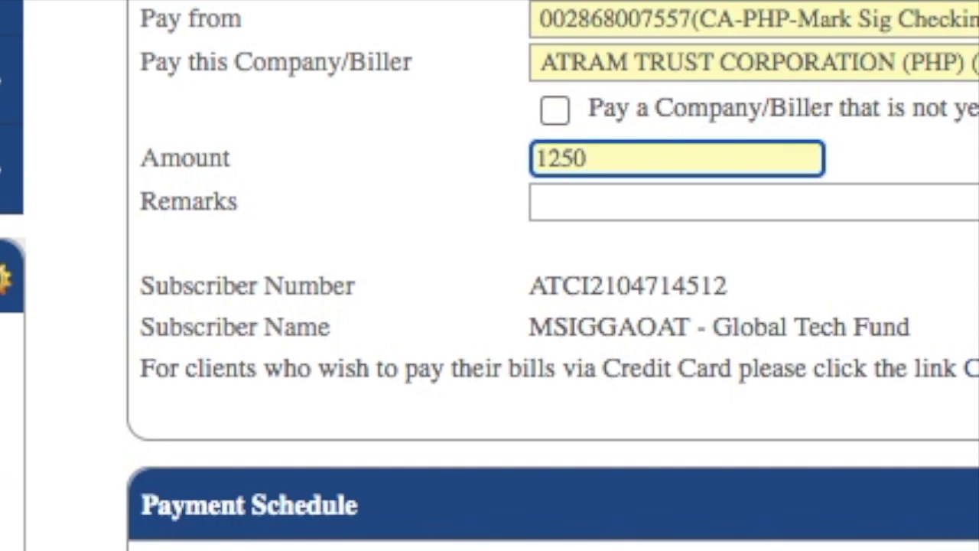
{"action": "key", "text": "Tab"}
{"action": "type", "text": "Payment"}
{"action": "key", "text": "ctrl+a"}
{"action": "type", "text": "Dep"}
{"action": "key", "text": "BackSpace"}
{"action": "key", "text": "BackSpace"}
{"action": "key", "text": "BackSpace"}
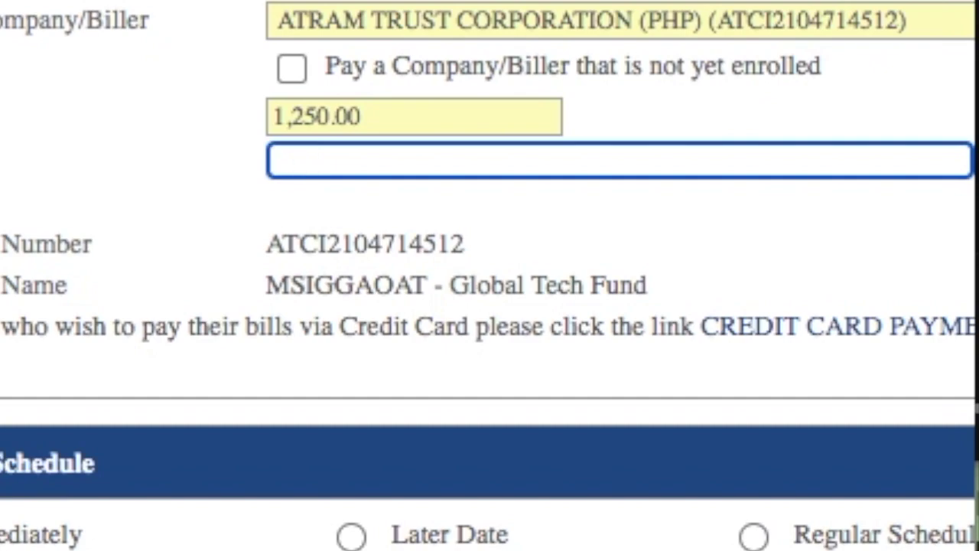
{"action": "type", "text": "Payment by M"}
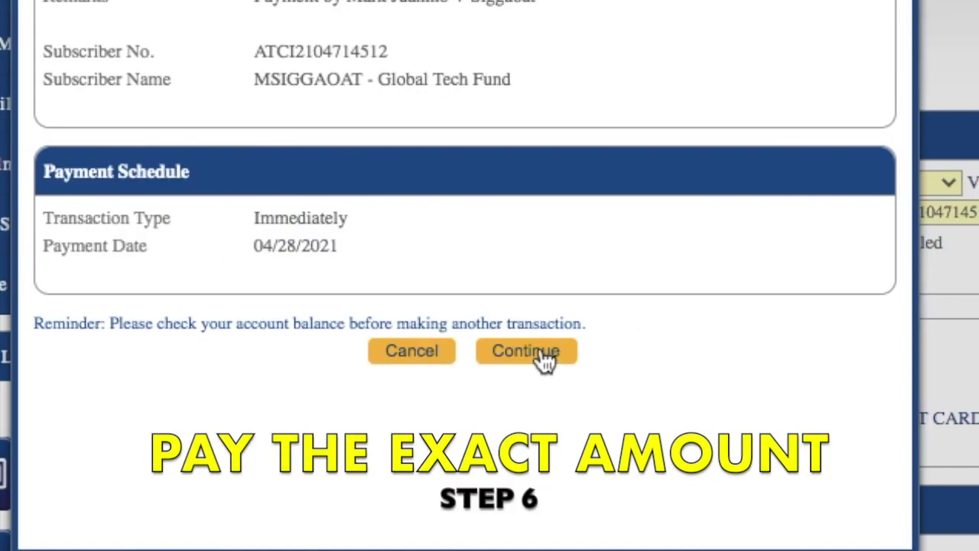
{"action": "left_click", "coordinate": [543, 353]}
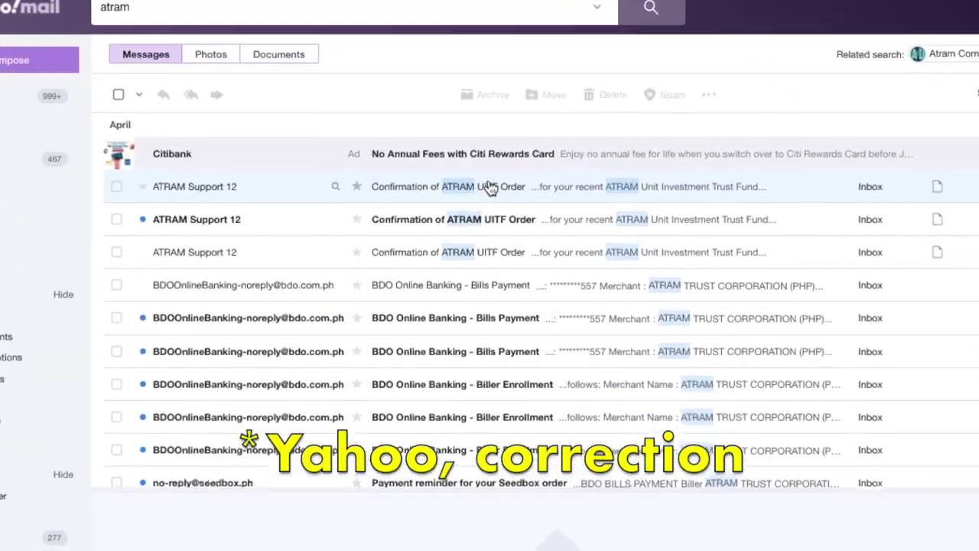
- Open the top Confirmation of ATRAM UITF Order email in the atram search results
{"action": "left_click", "coordinate": [490, 188]}
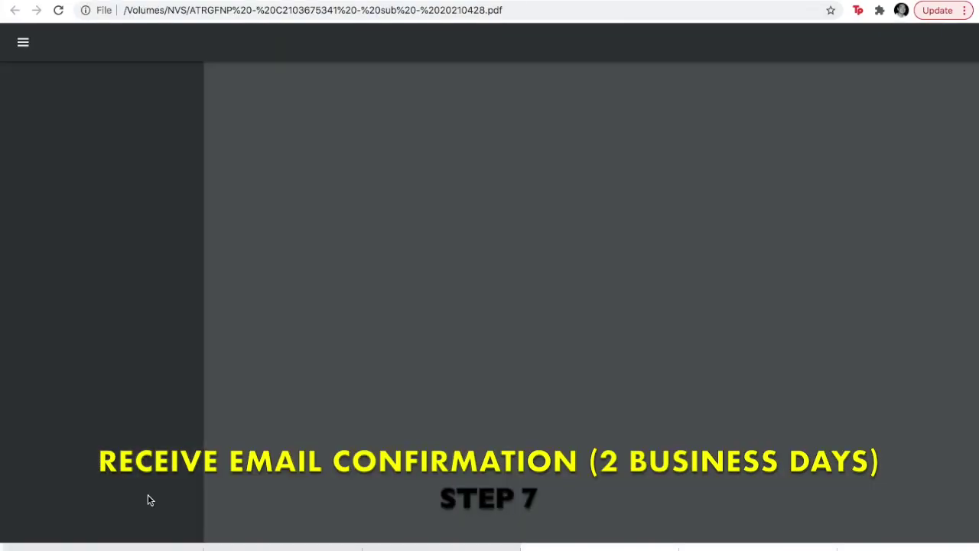
- Submit the birth-date password to unlock the ATRAM confirmation PDF
{"action": "key", "text": "Return"}
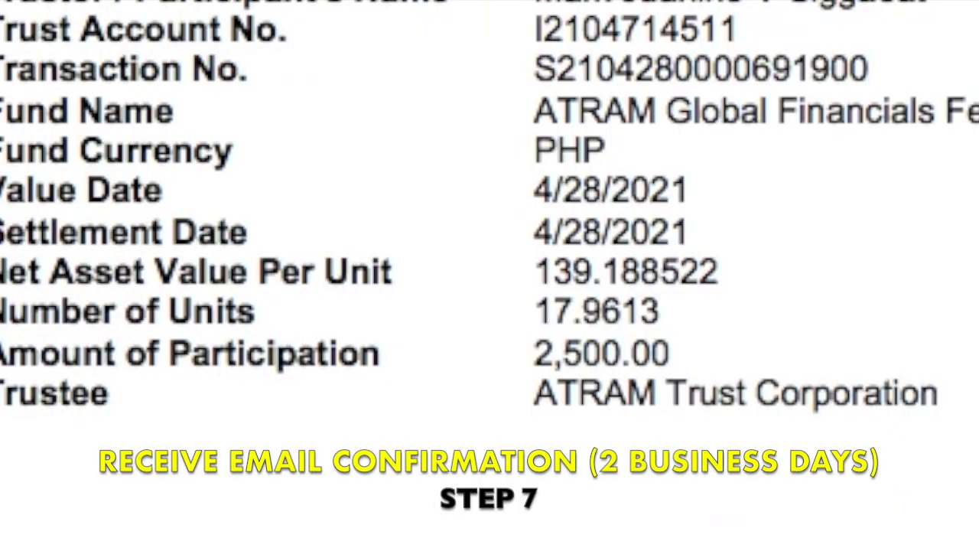